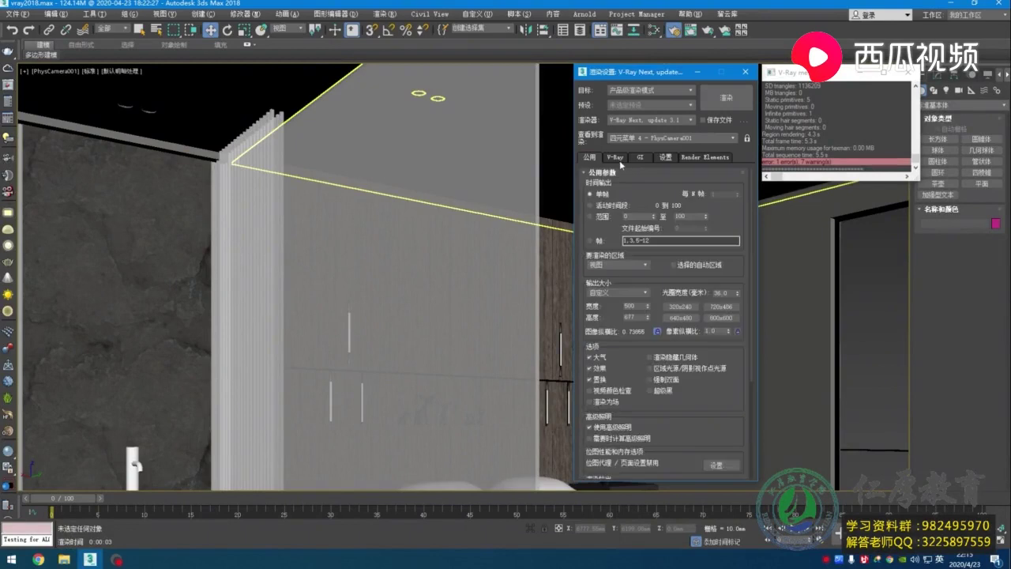
# Step: Turn off V-Ray's built-in frame buffer and run a test render of the camera view, cancelling it partway
pyautogui.click(620, 172)
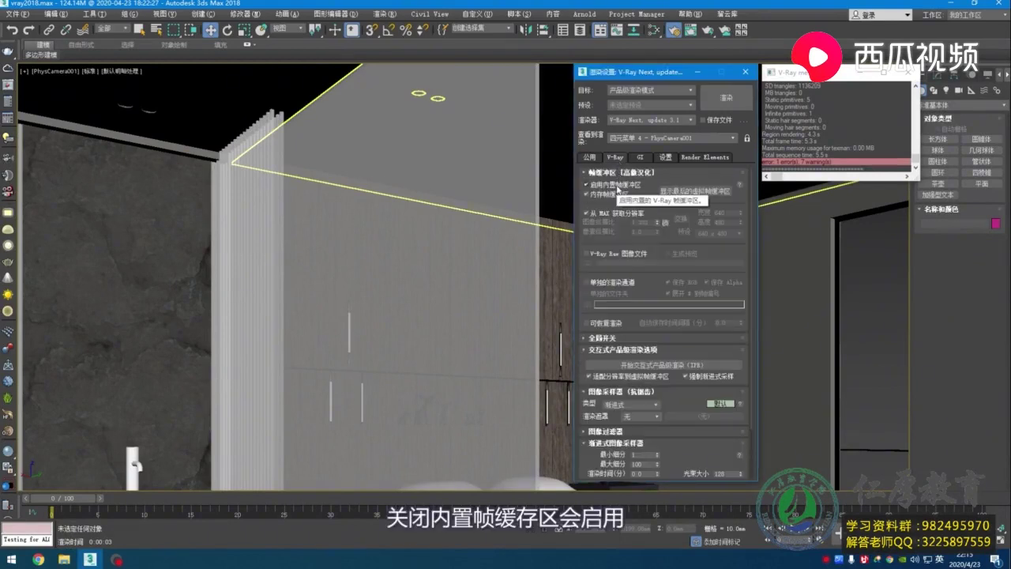
pyautogui.click(620, 186)
pyautogui.click(727, 98)
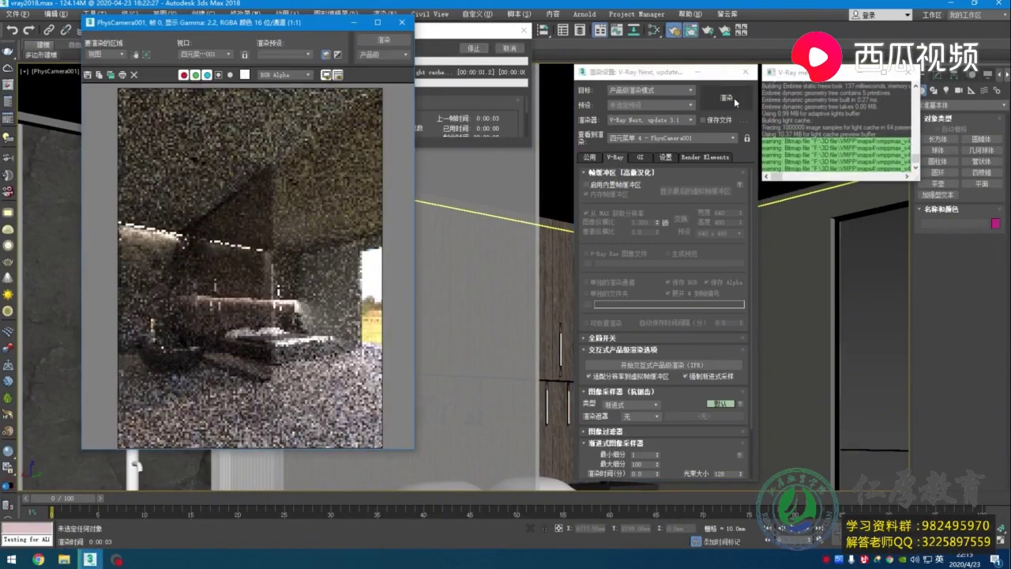
pyautogui.click(518, 50)
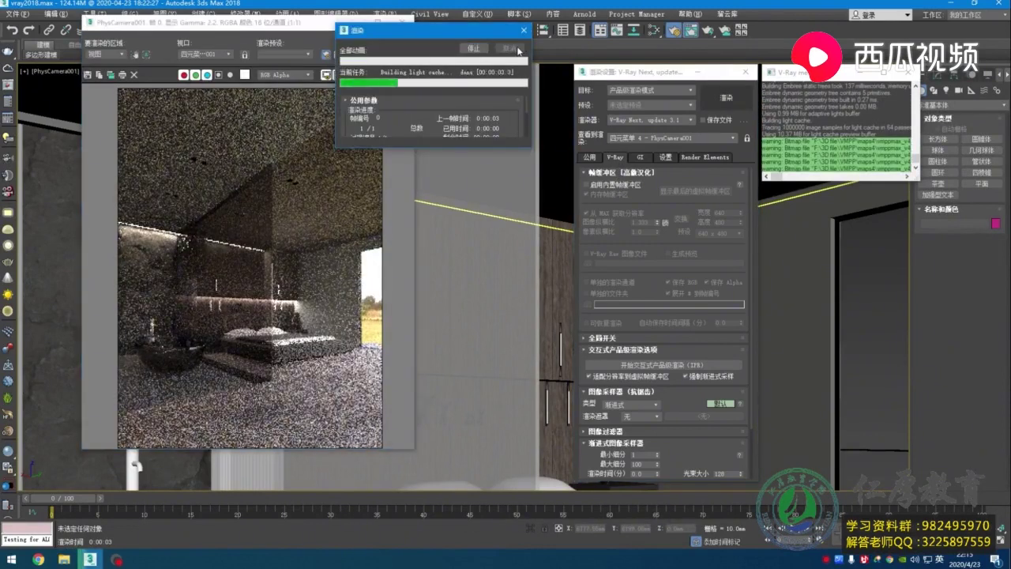
# Step: Enable V-Ray's built-in frame buffer, close the old render window and render the camera view in a narrowed frame buffer window
pyautogui.click(587, 186)
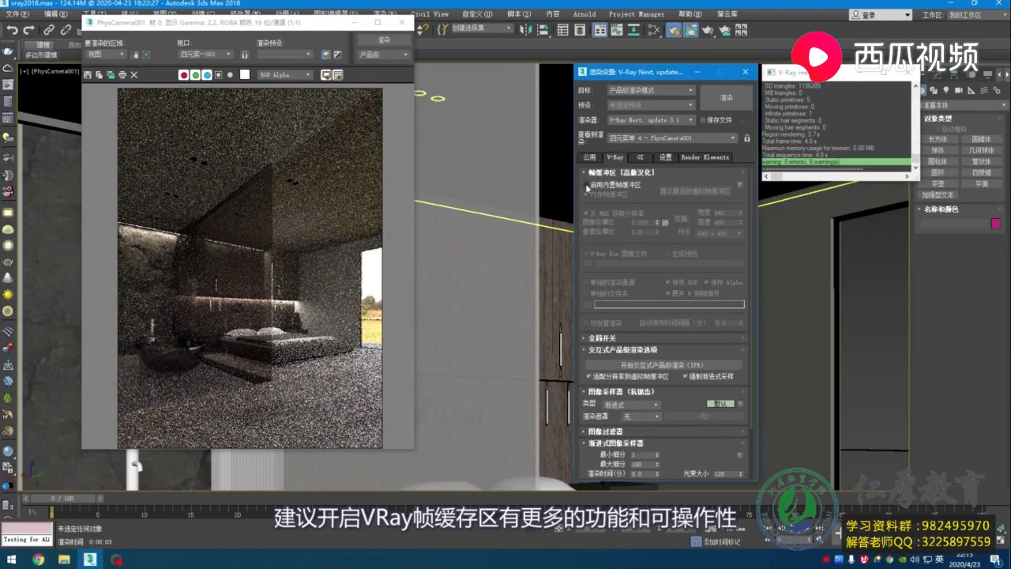
pyautogui.click(586, 185)
pyautogui.click(402, 22)
pyautogui.click(726, 97)
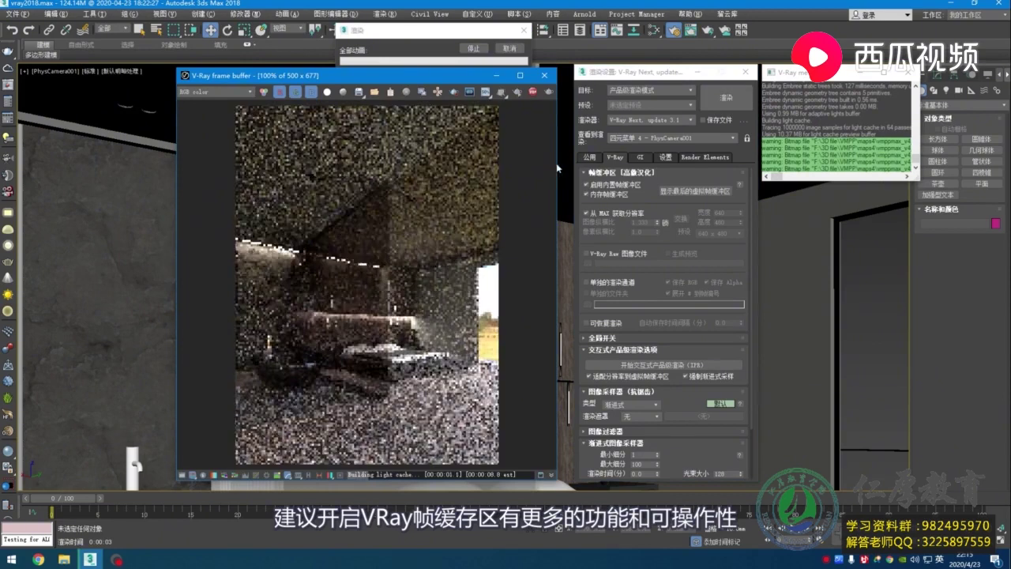
pyautogui.moveTo(557, 168); pyautogui.dragTo(463, 168)
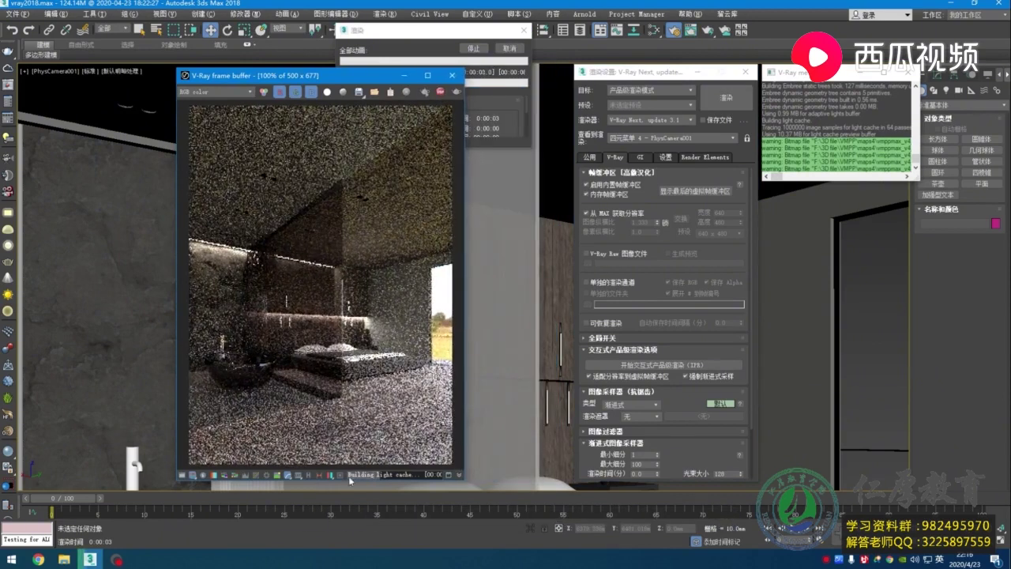
# Step: Check the frame buffer's lens effects and render history panels, hide them and stop the render
pyautogui.click(337, 478)
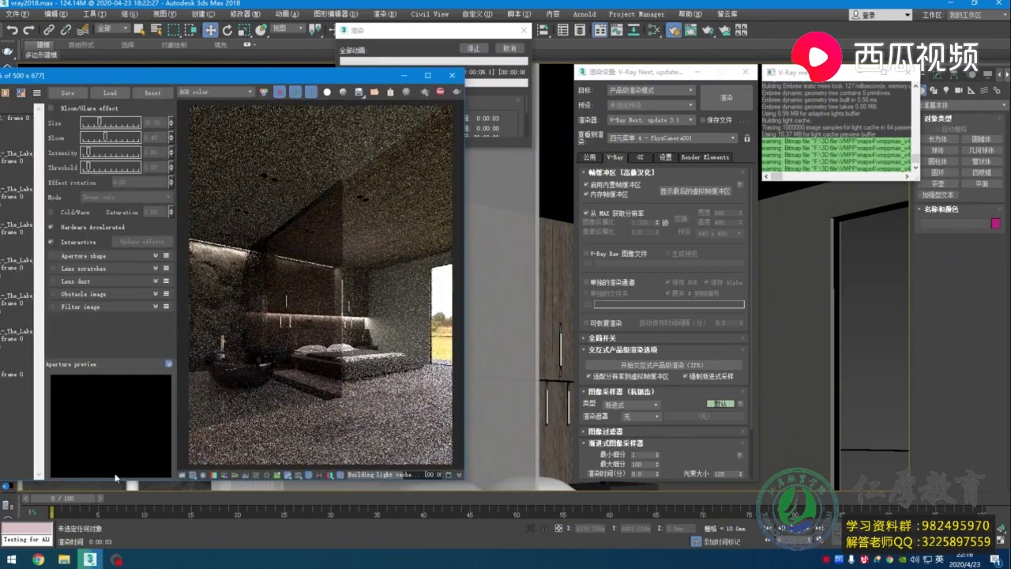
pyautogui.click(183, 475)
pyautogui.moveTo(360, 80); pyautogui.dragTo(476, 86)
pyautogui.click(299, 480)
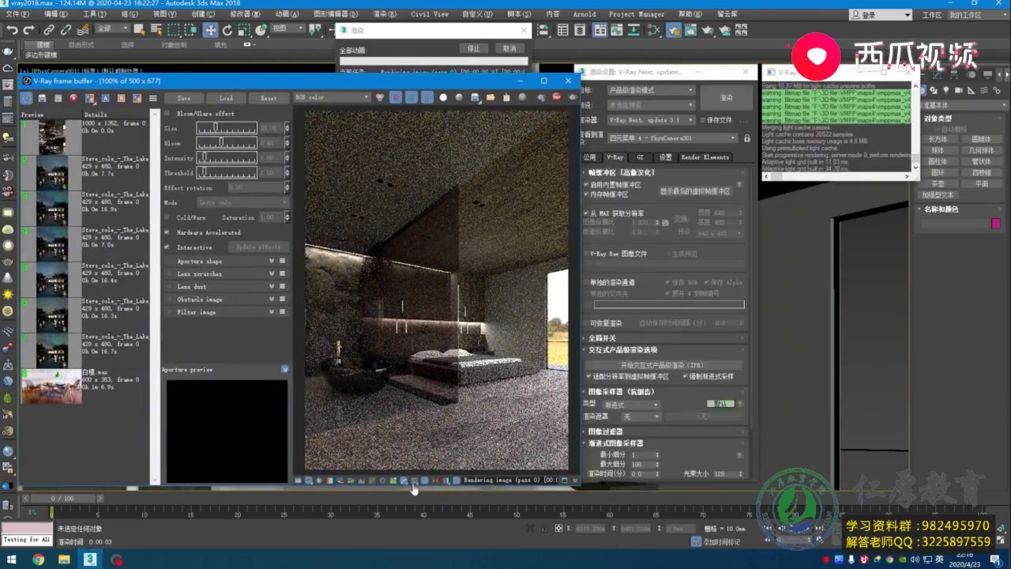
pyautogui.click(309, 481)
pyautogui.click(340, 480)
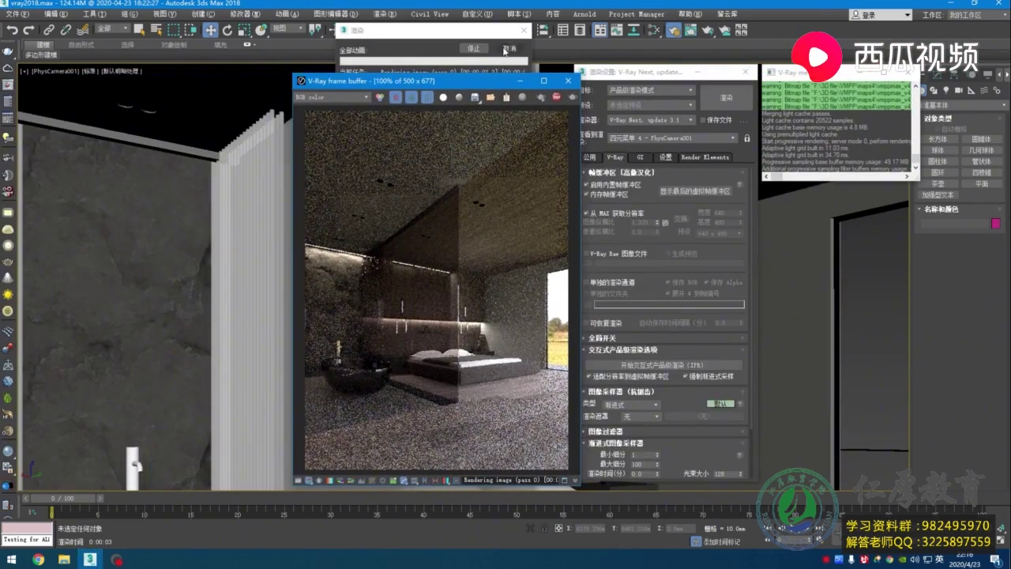
pyautogui.moveTo(503, 83); pyautogui.dragTo(391, 85)
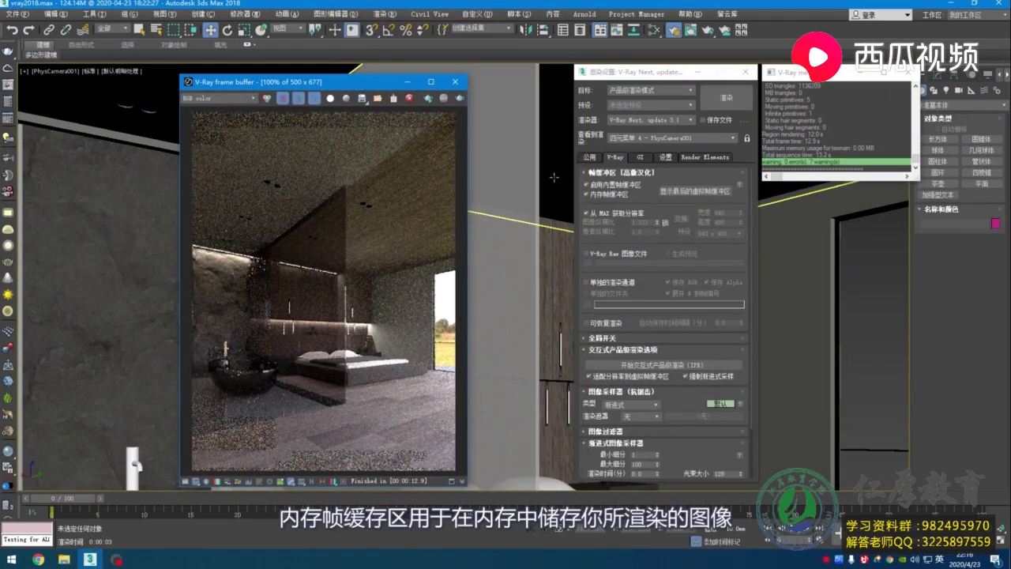
# Step: Turn off the memory frame buffer and enable V-Ray raw image output to a file named 001 in the vrimg folder
pyautogui.click(590, 201)
pyautogui.click(590, 196)
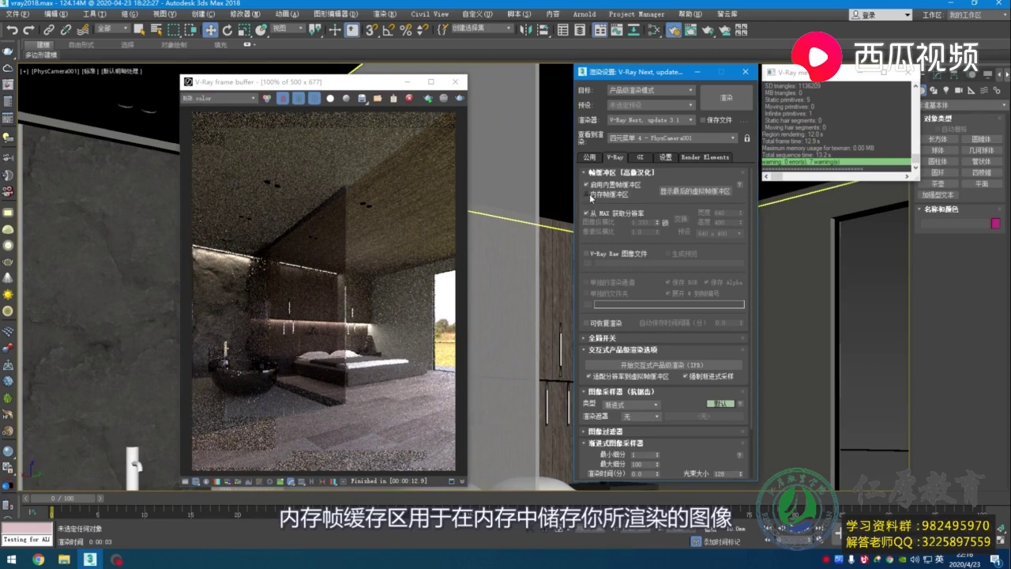
pyautogui.click(587, 254)
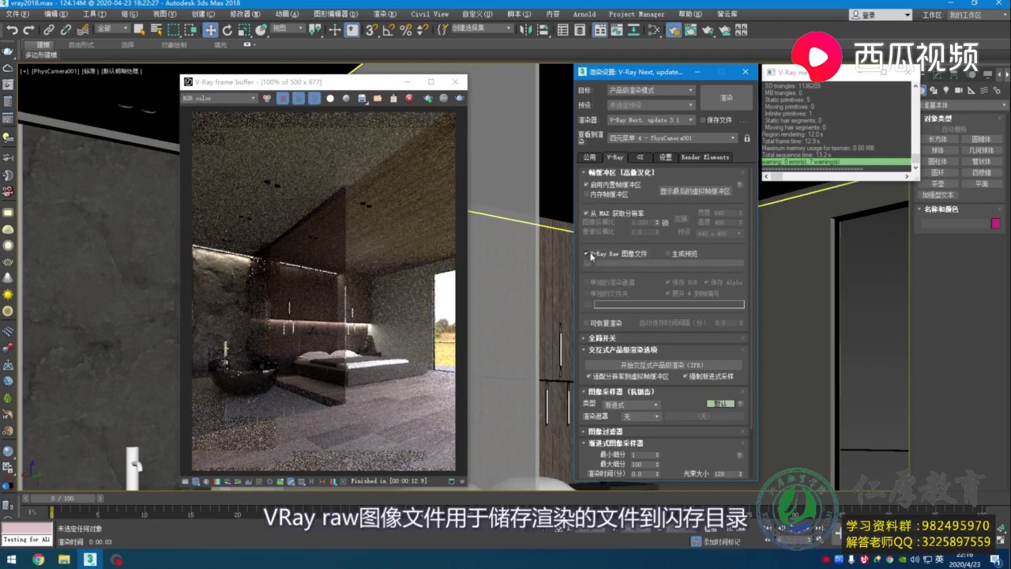
pyautogui.click(587, 264)
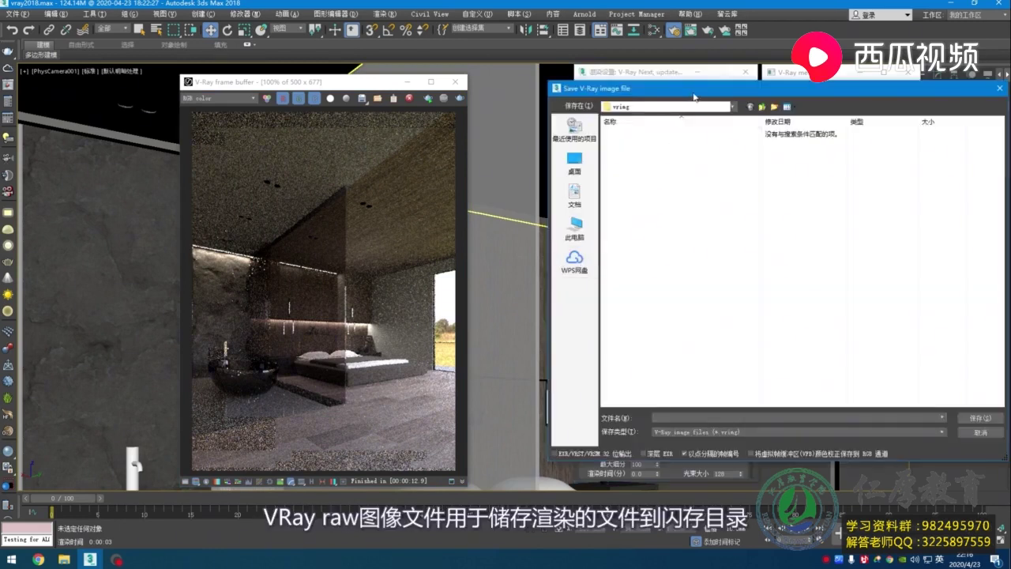
pyautogui.write('001')
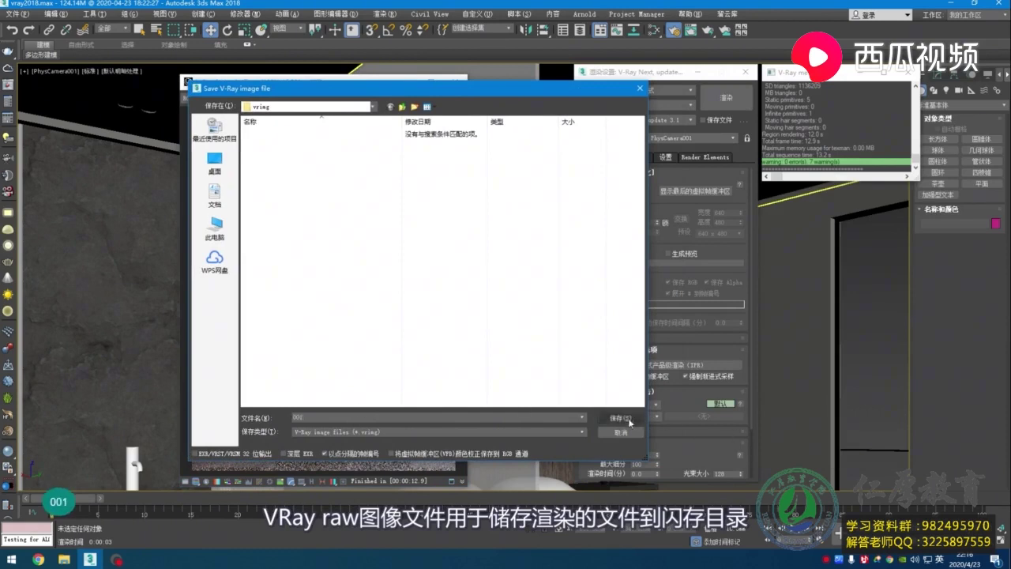
pyautogui.click(625, 419)
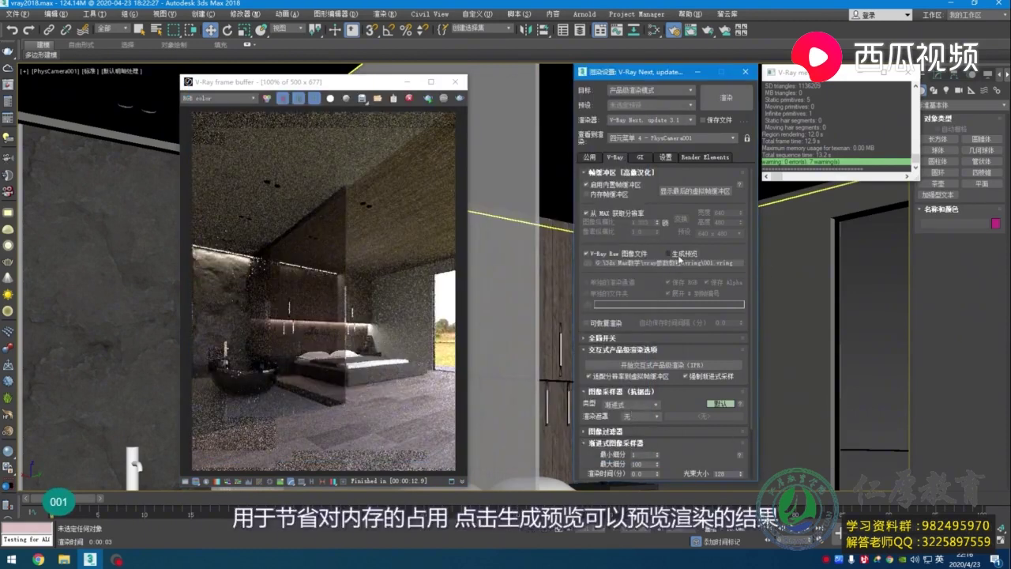
# Step: Enable preview generation for the raw file, switch the image sampler type to 渲染块 (bucket) and render, stopping partway
pyautogui.click(729, 99)
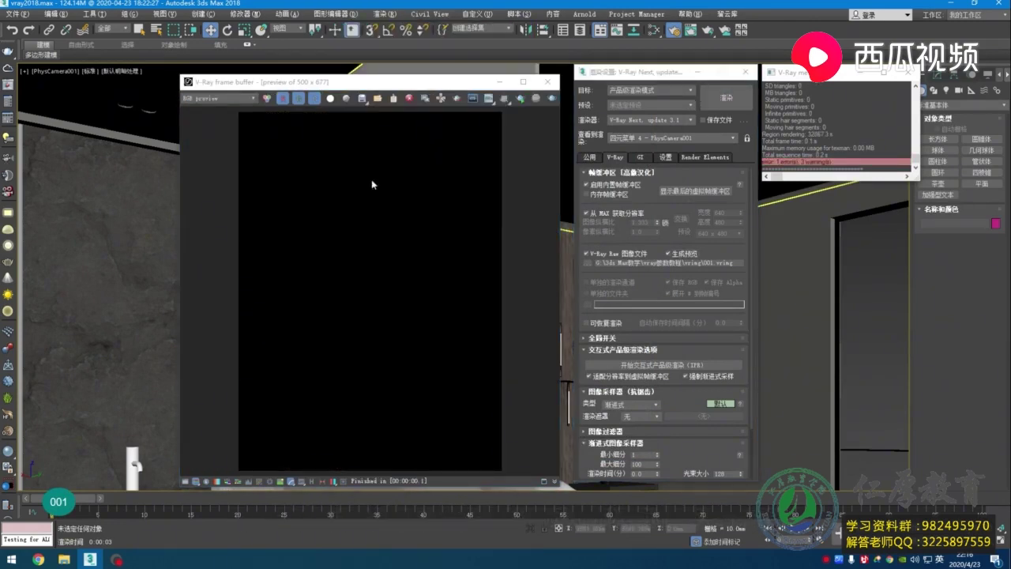
pyautogui.click(647, 404)
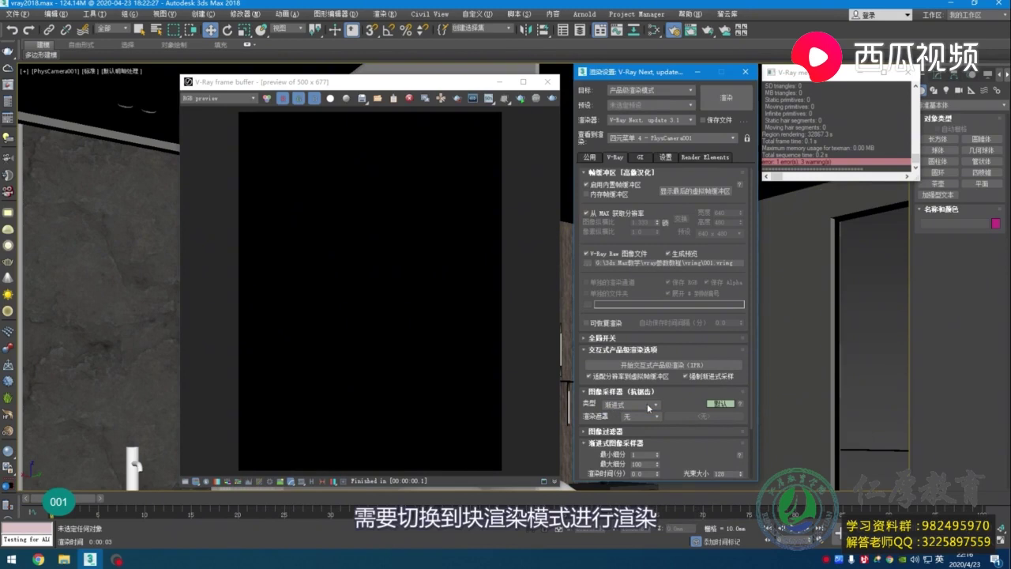
pyautogui.click(613, 417)
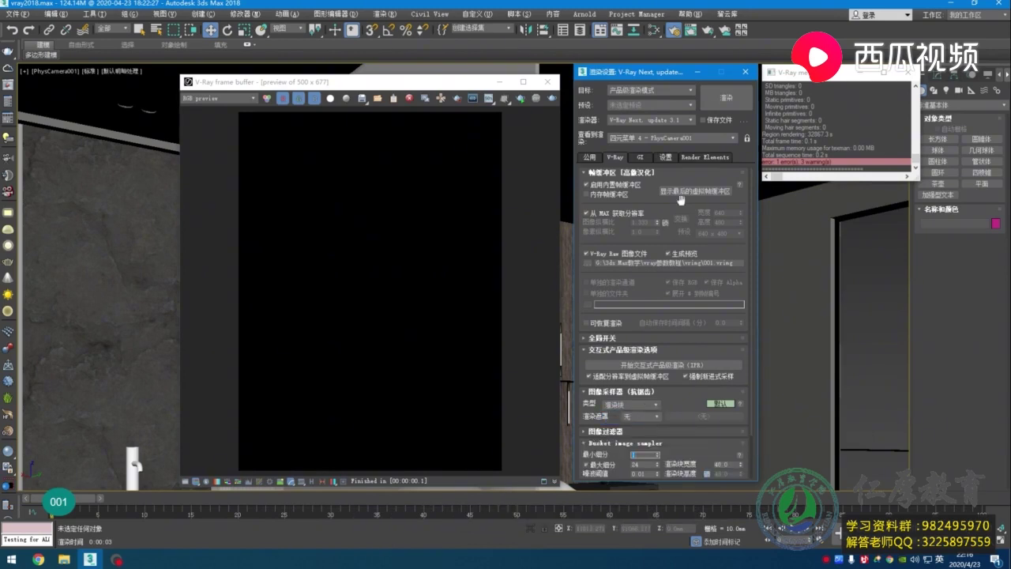
pyautogui.click(721, 97)
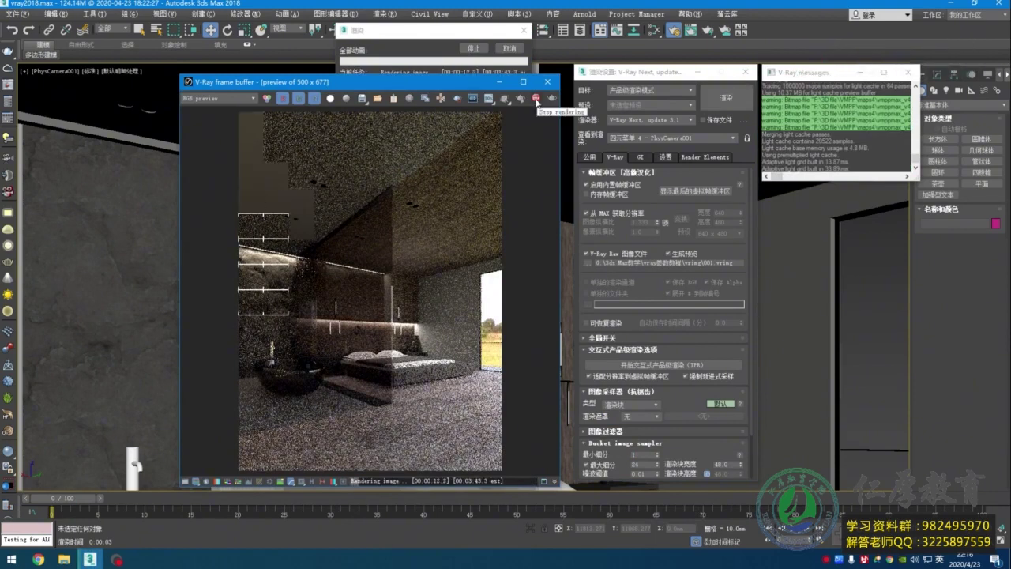
pyautogui.click(536, 98)
# Step: Check the vrimg folder in File Explorer for the saved raw image file and return to 3ds Max
pyautogui.moveTo(62, 559)
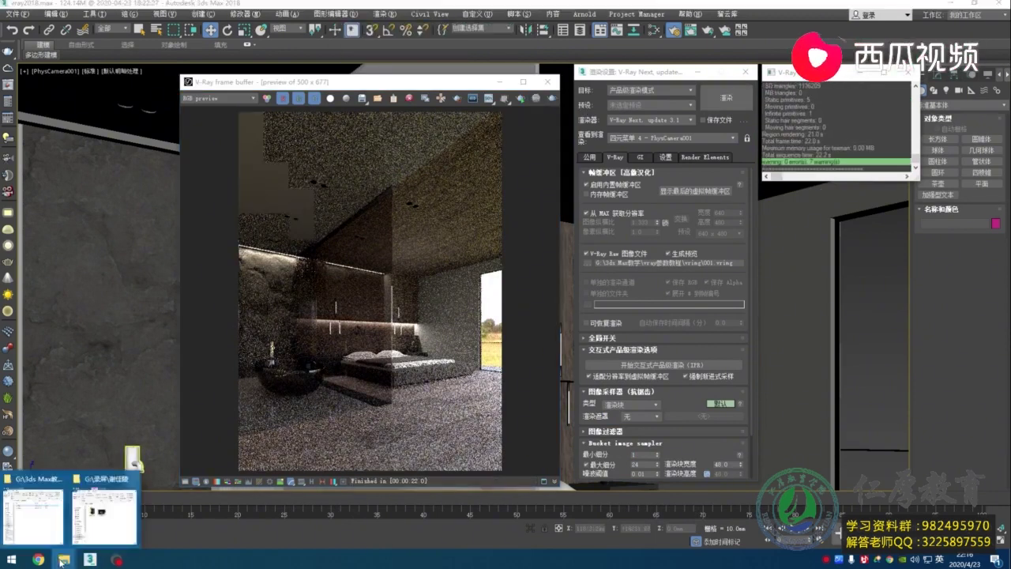
pyautogui.click(42, 519)
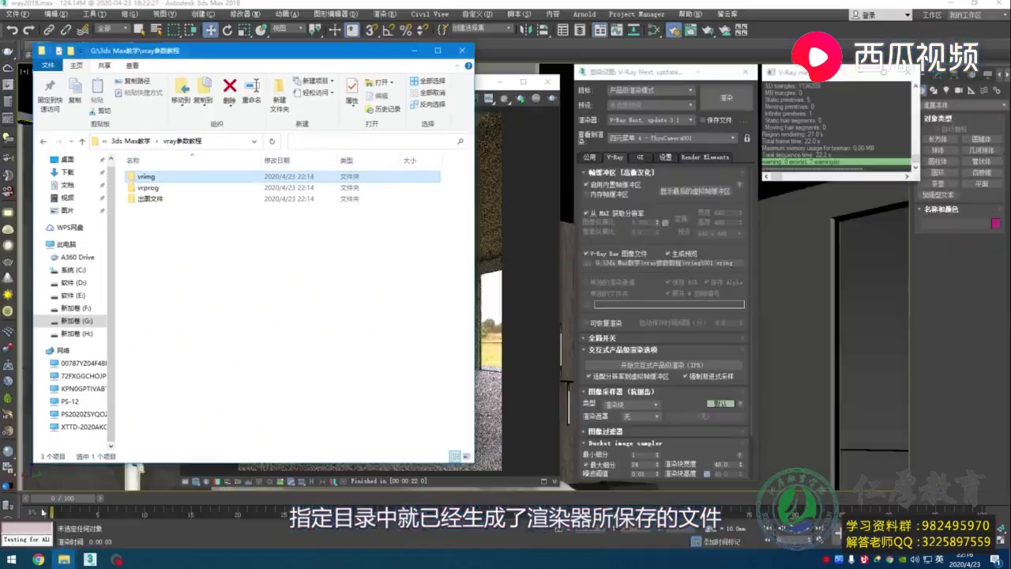
pyautogui.doubleClick(207, 178)
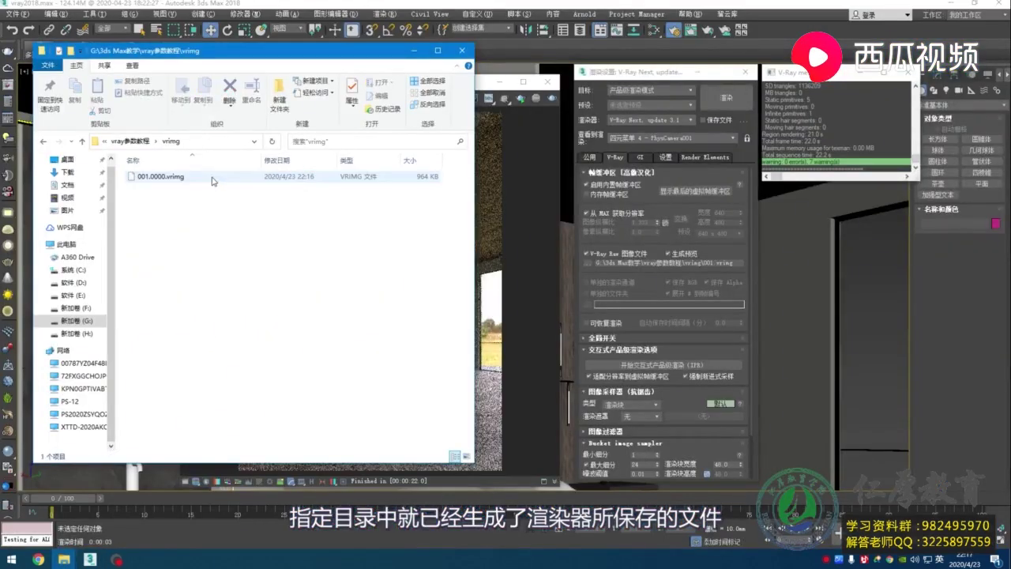
pyautogui.click(211, 178)
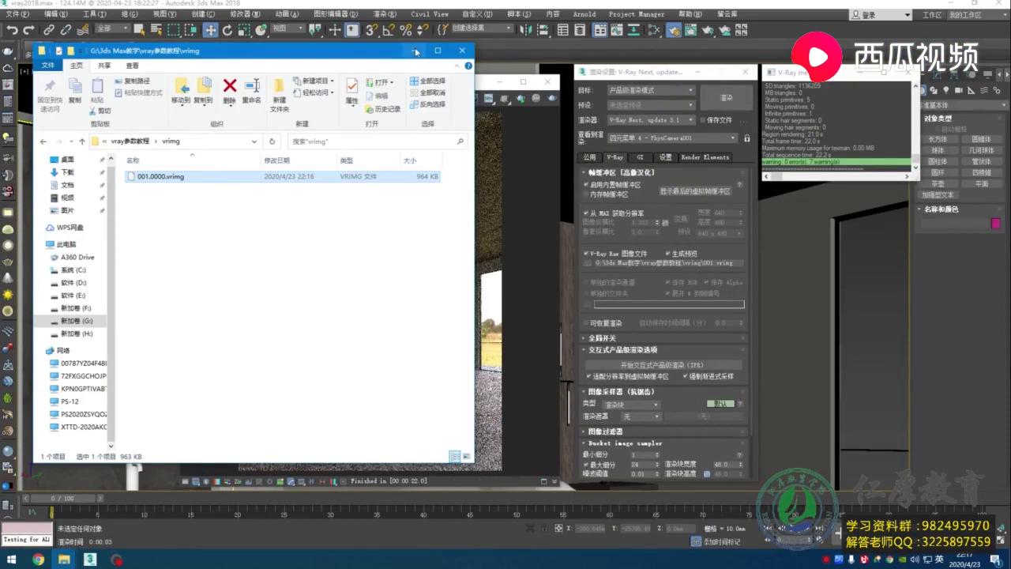
pyautogui.click(415, 51)
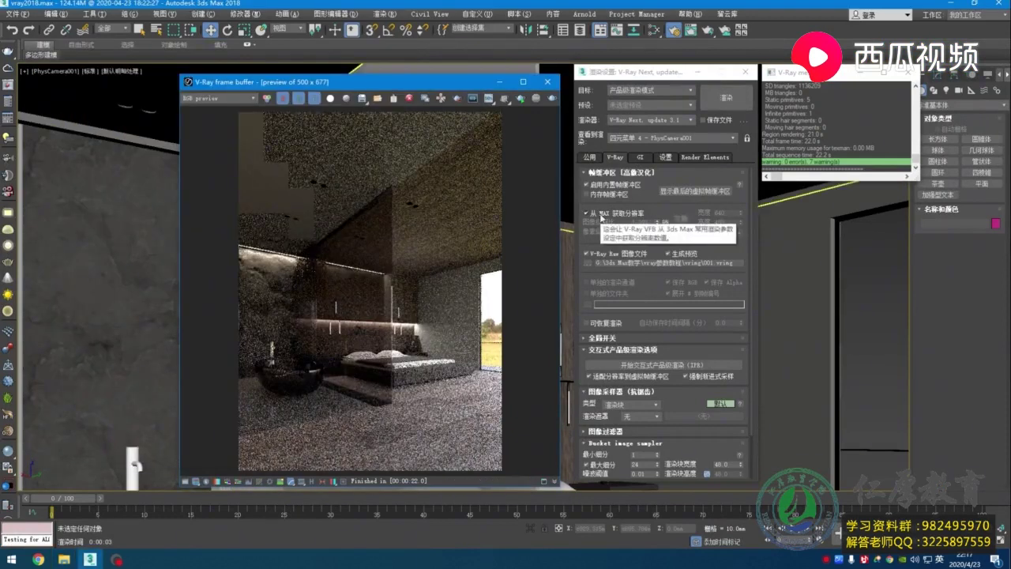
# Step: Try custom V-Ray output resolution settings with MAX resolution off, and restore getting the resolution from MAX
pyautogui.click(601, 218)
pyautogui.click(602, 218)
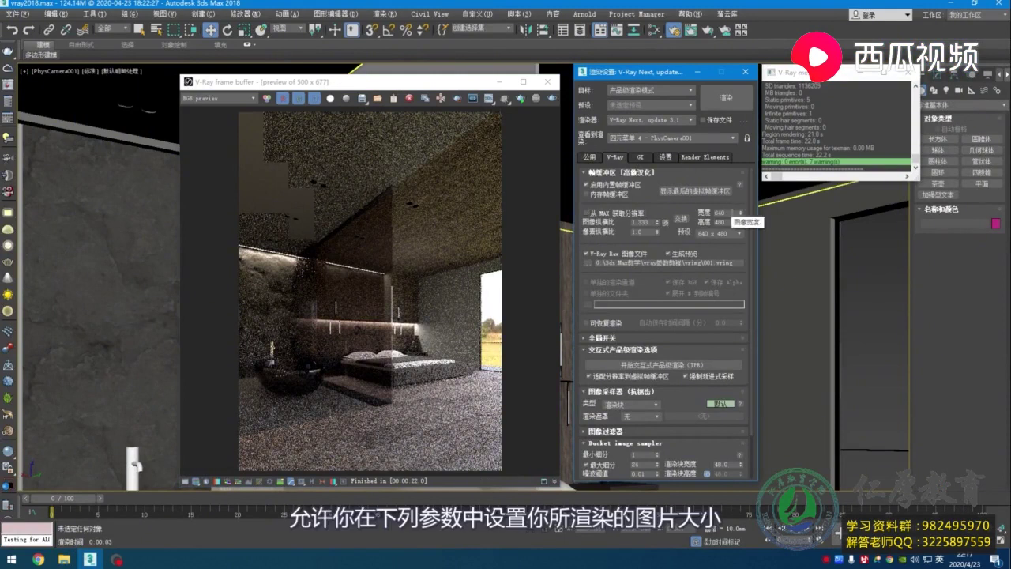
pyautogui.click(736, 233)
pyautogui.click(735, 235)
pyautogui.moveTo(665, 224); pyautogui.dragTo(663, 212)
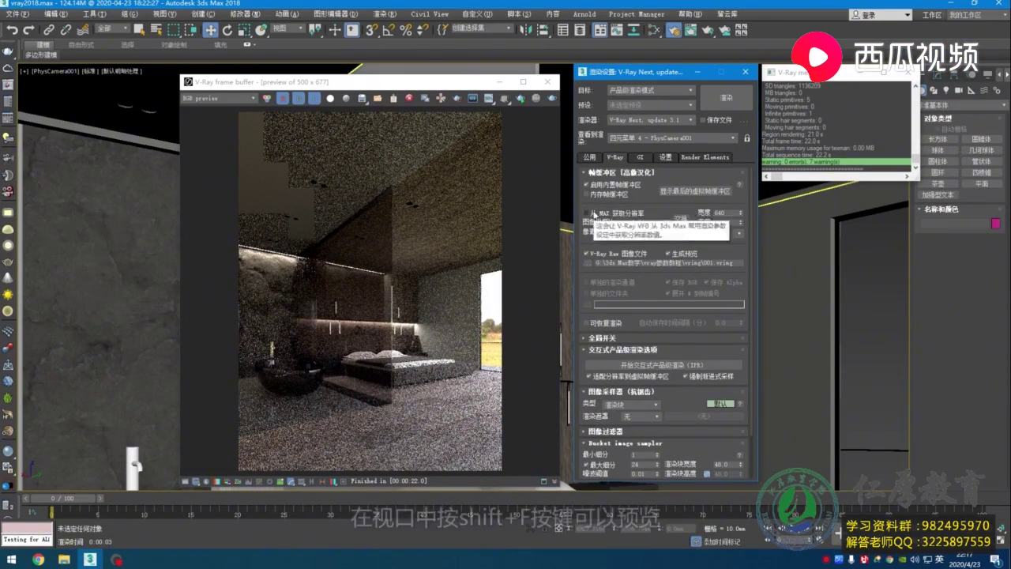
pyautogui.click(588, 213)
# Step: Open the common render parameters and show the safe frame in the camera viewport to preview the output size
pyautogui.click(597, 159)
pyautogui.click(865, 289)
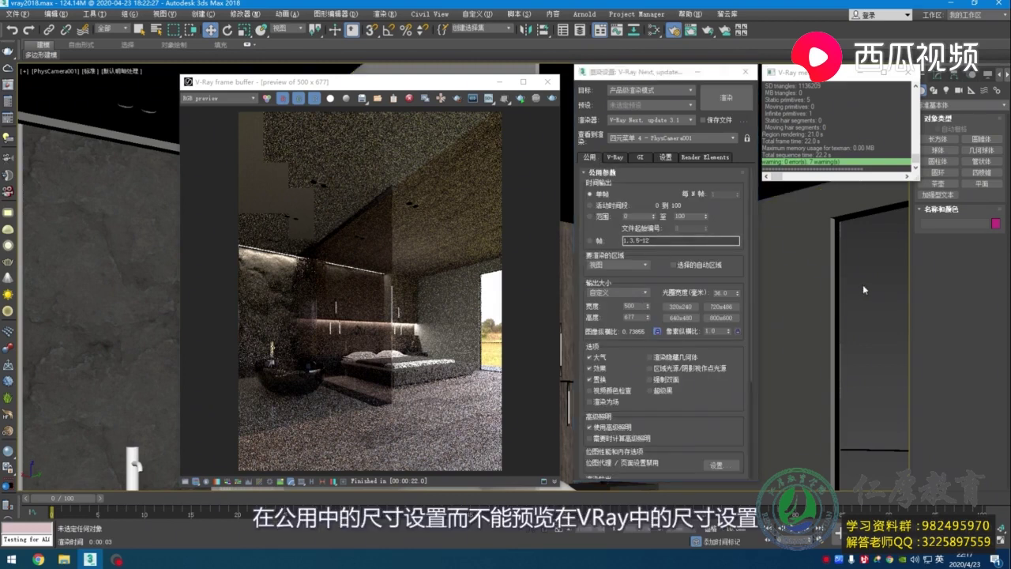
pyautogui.click(543, 288)
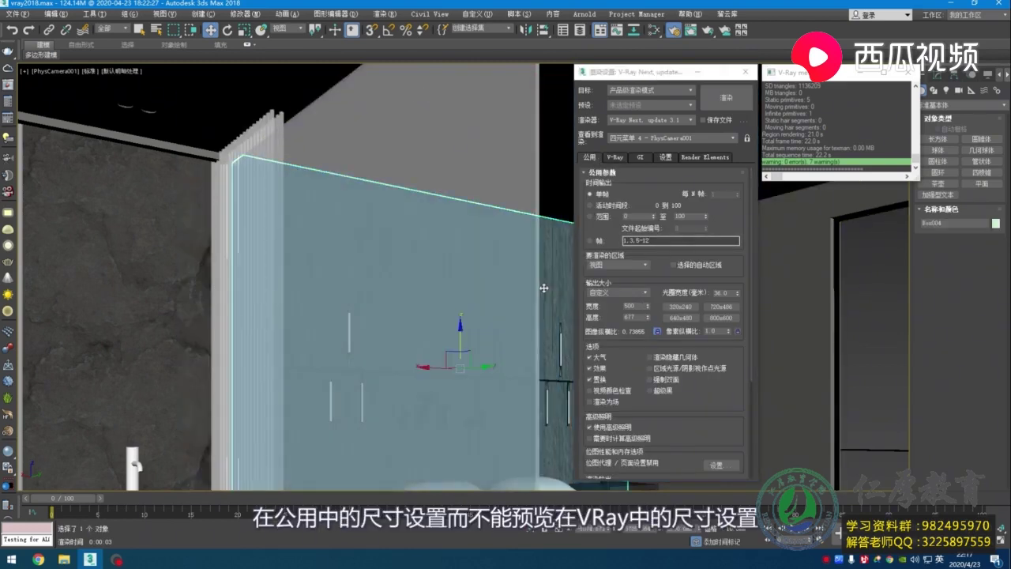
pyautogui.hotkey('shift', 'f')
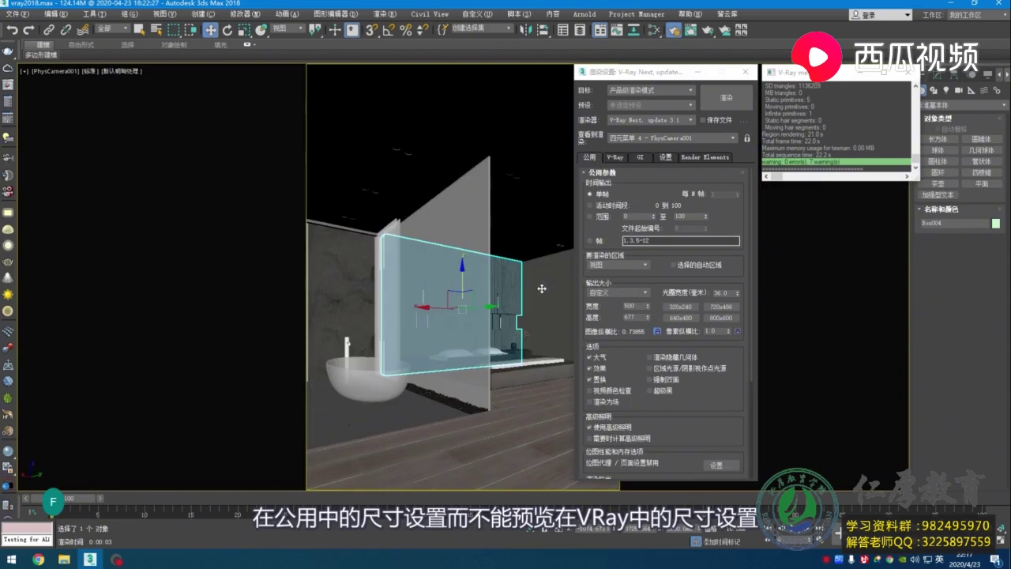
# Step: Enable 单独的渲染通道 and 单独的文件夹 in the V-Ray frame buffer, with output file 001 as JPEG in the 出图文件 folder
pyautogui.click(614, 157)
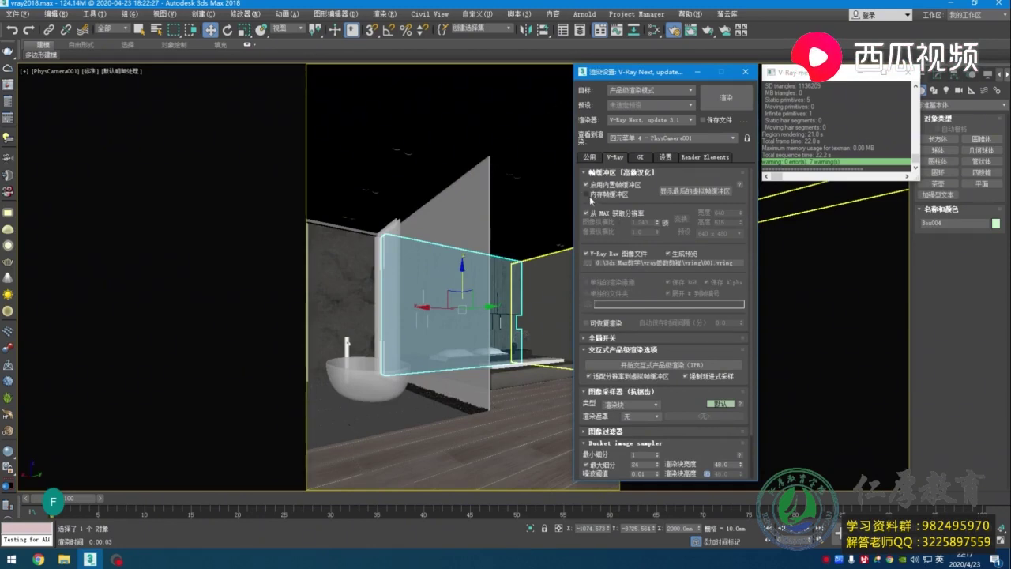
pyautogui.click(586, 282)
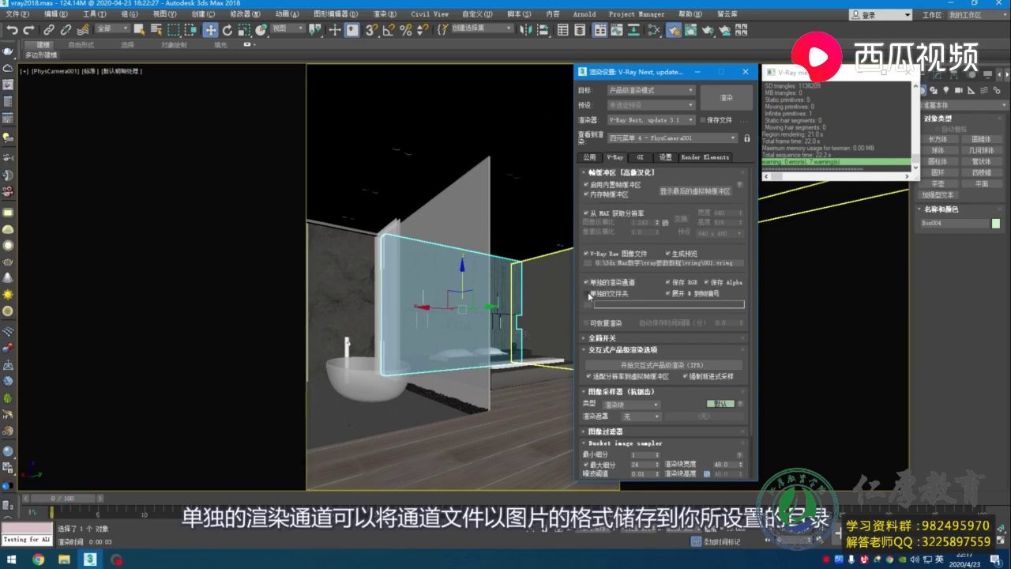
pyautogui.click(590, 305)
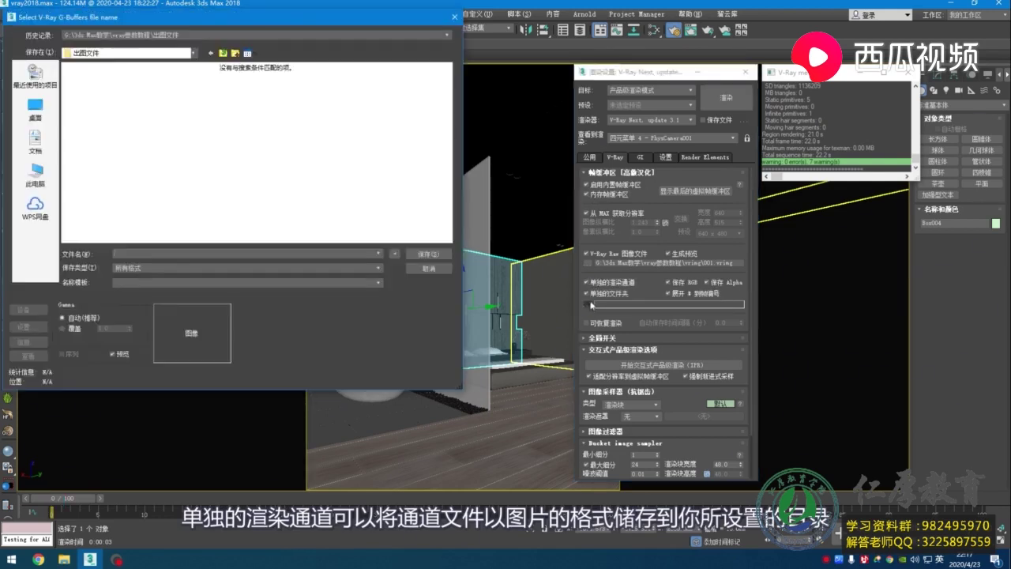
pyautogui.moveTo(326, 22); pyautogui.dragTo(407, 71)
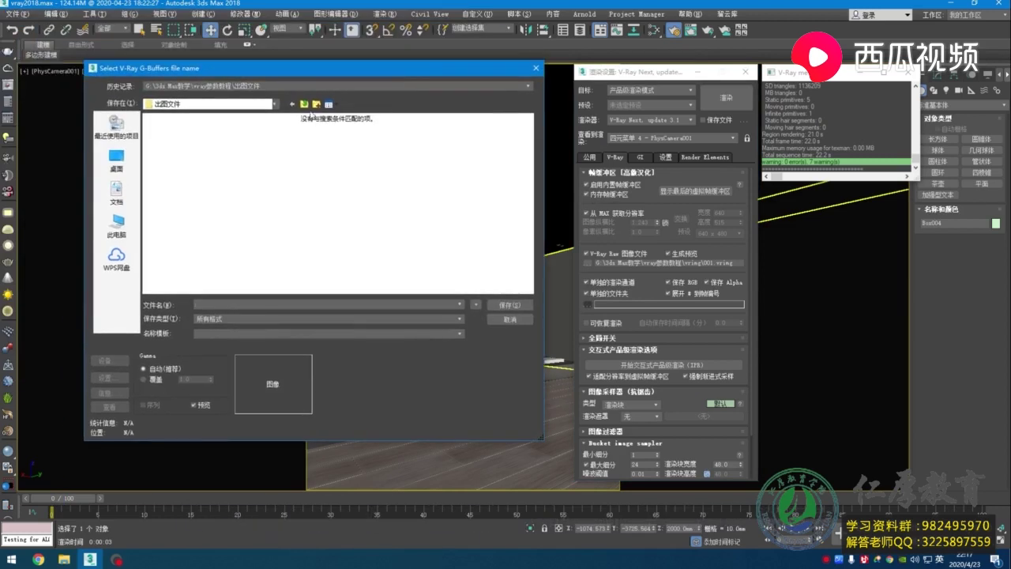
pyautogui.write('001')
pyautogui.click(265, 319)
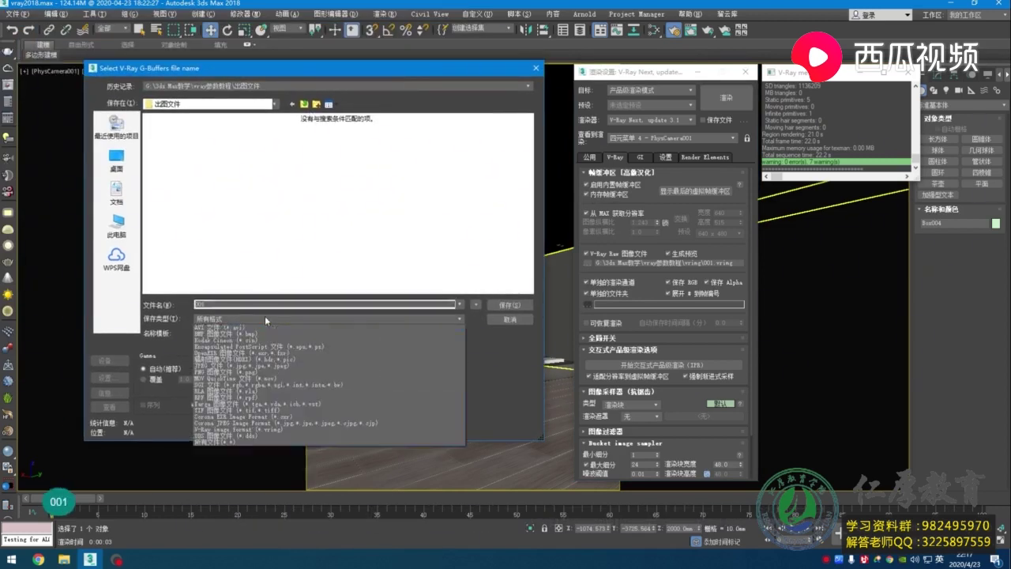
pyautogui.click(285, 378)
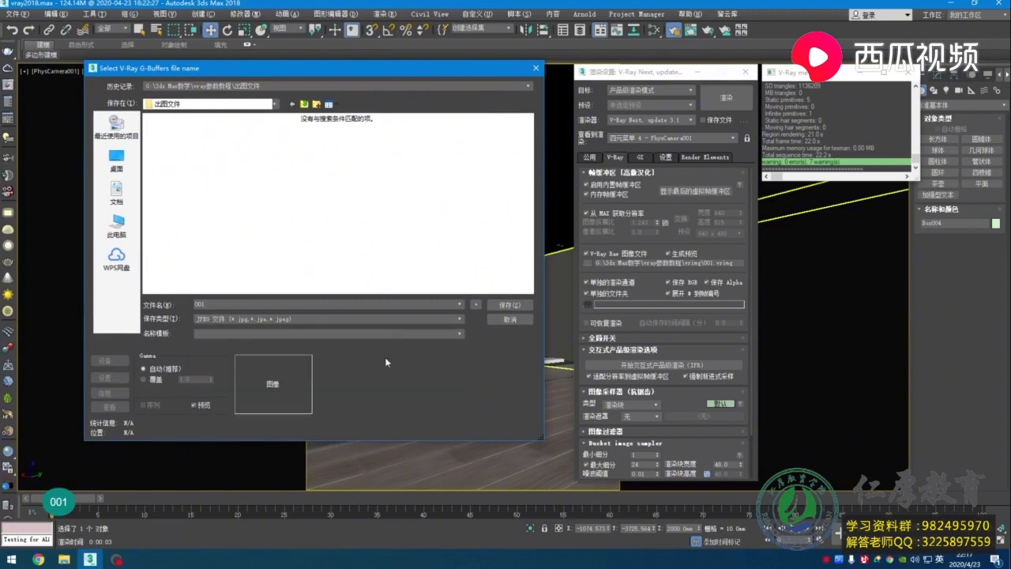
pyautogui.click(508, 306)
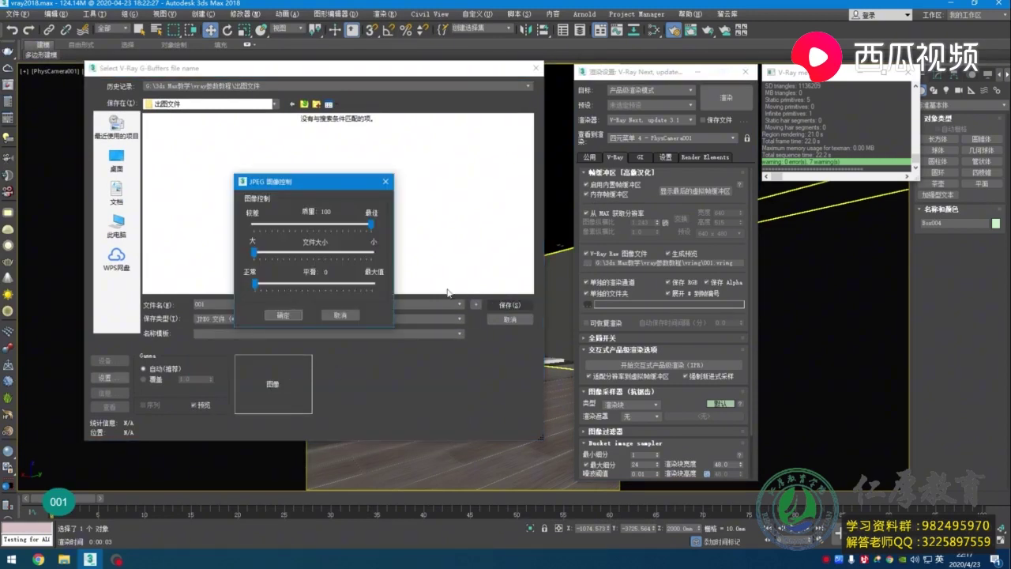
pyautogui.click(283, 314)
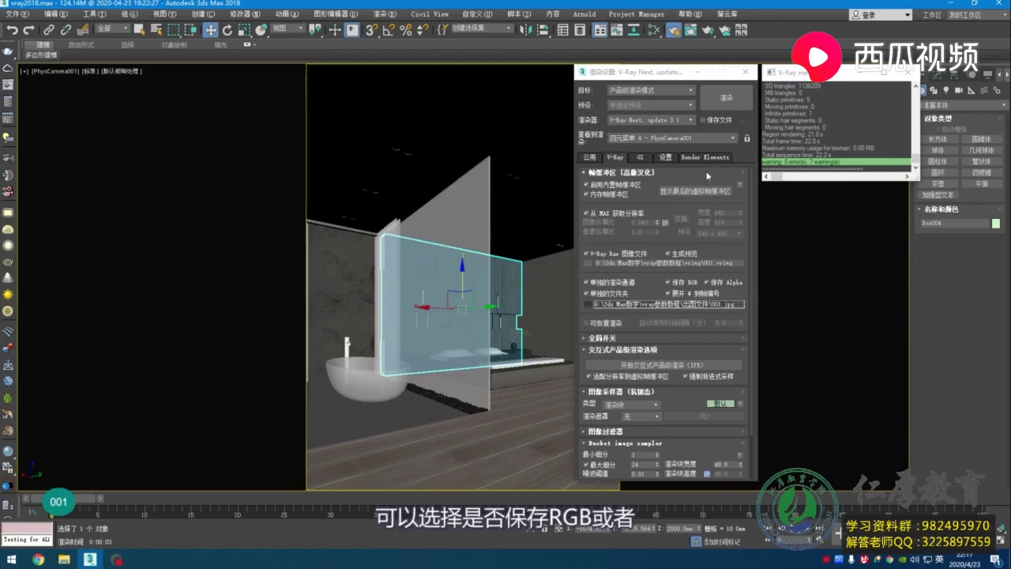
# Step: Check the list of render elements, return to the V-Ray frame buffer settings and render the camera view
pyautogui.click(702, 157)
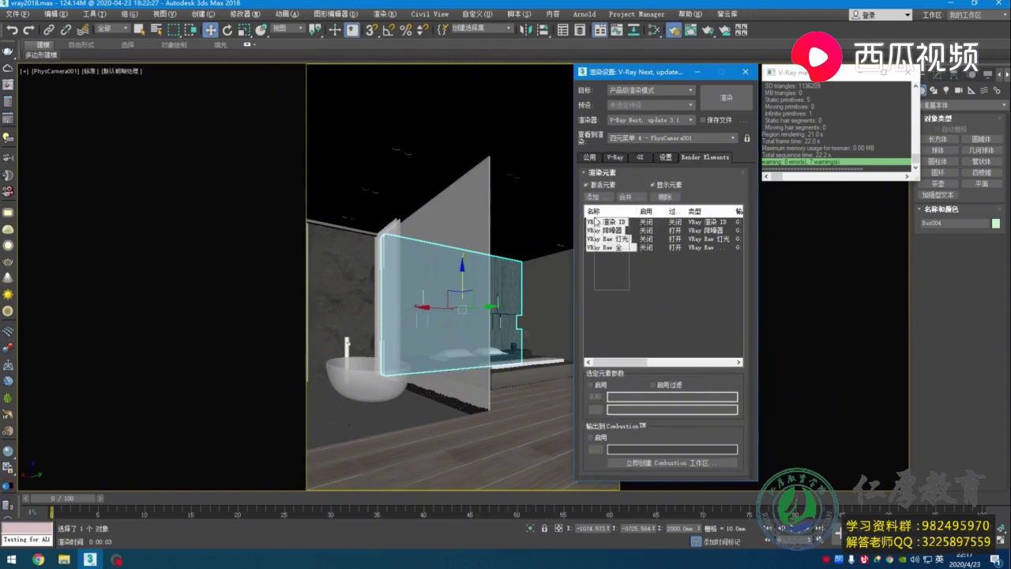
pyautogui.click(619, 157)
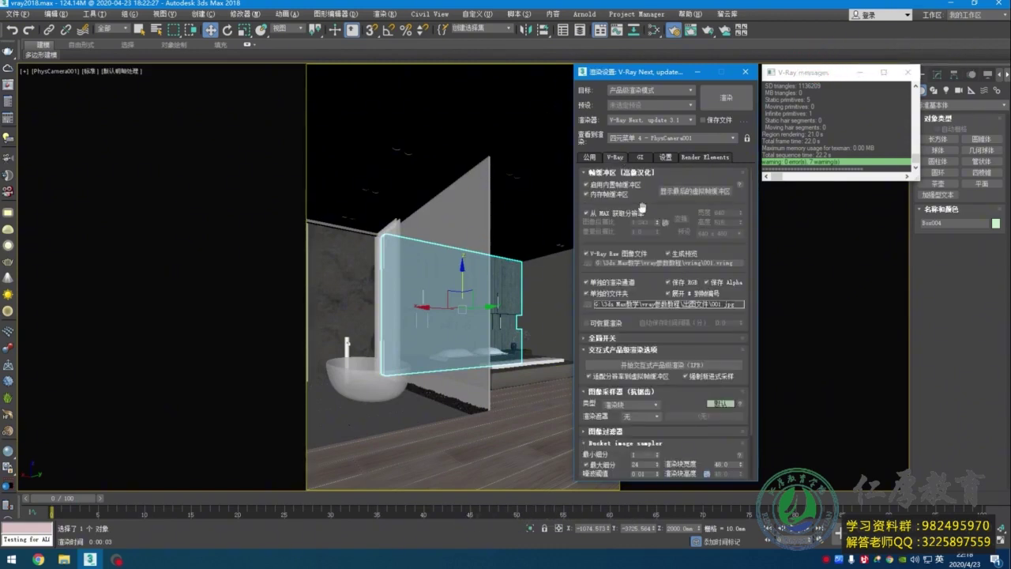
pyautogui.click(720, 101)
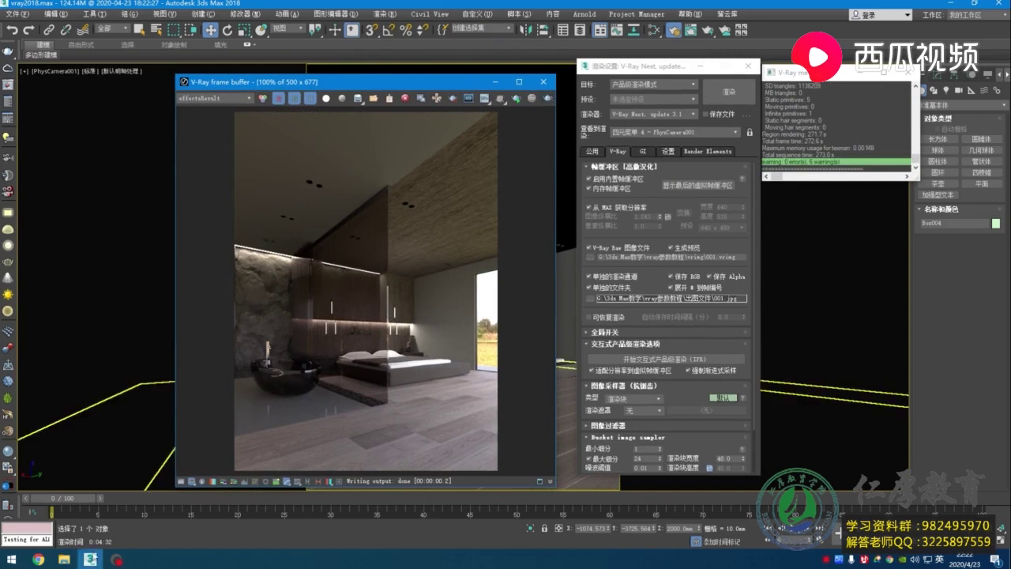
# Step: Inspect the saved channel images in each subfolder of 出图文件 in File Explorer, from Alpha to VRay_渲染_ID, and return to 3ds Max
pyautogui.click(64, 559)
pyautogui.moveTo(257, 236); pyautogui.dragTo(417, 136)
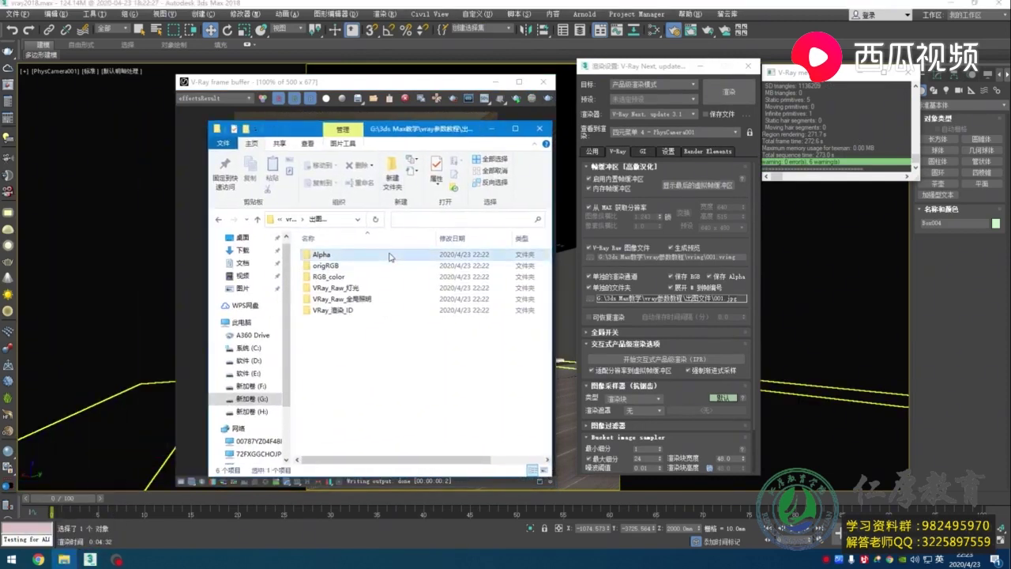
pyautogui.doubleClick(391, 254)
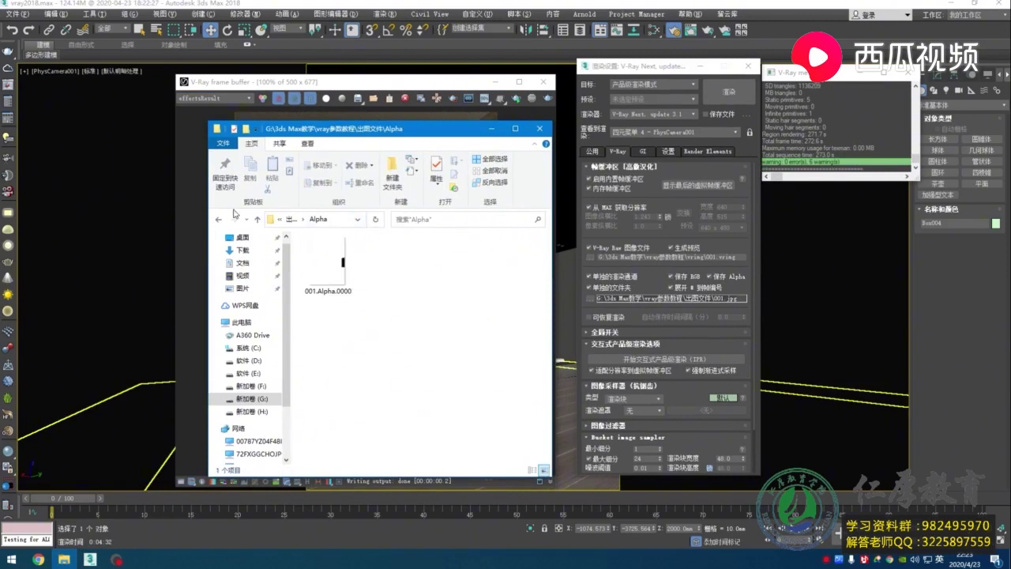
pyautogui.click(220, 221)
pyautogui.doubleClick(357, 266)
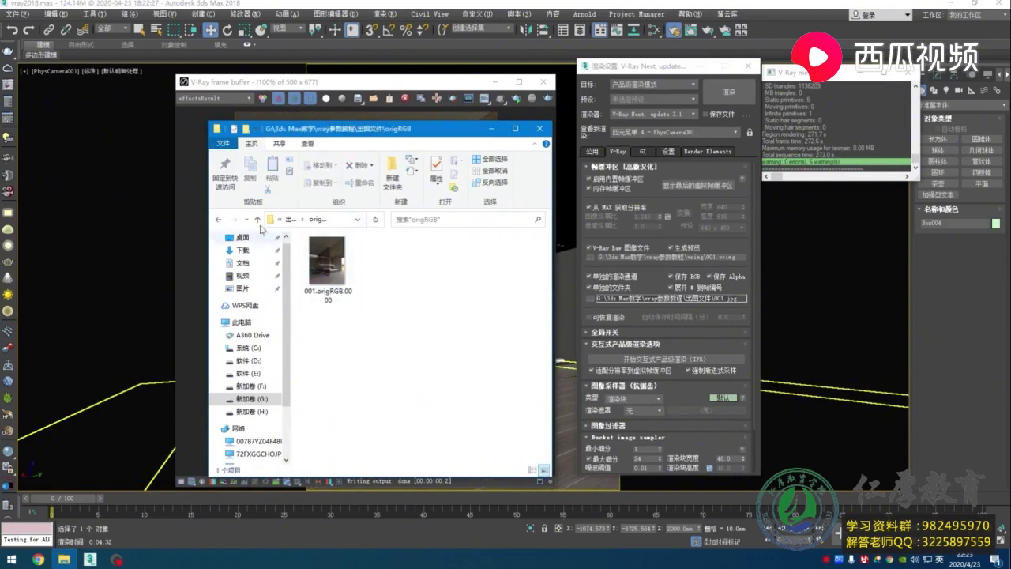
pyautogui.click(221, 221)
pyautogui.doubleClick(338, 278)
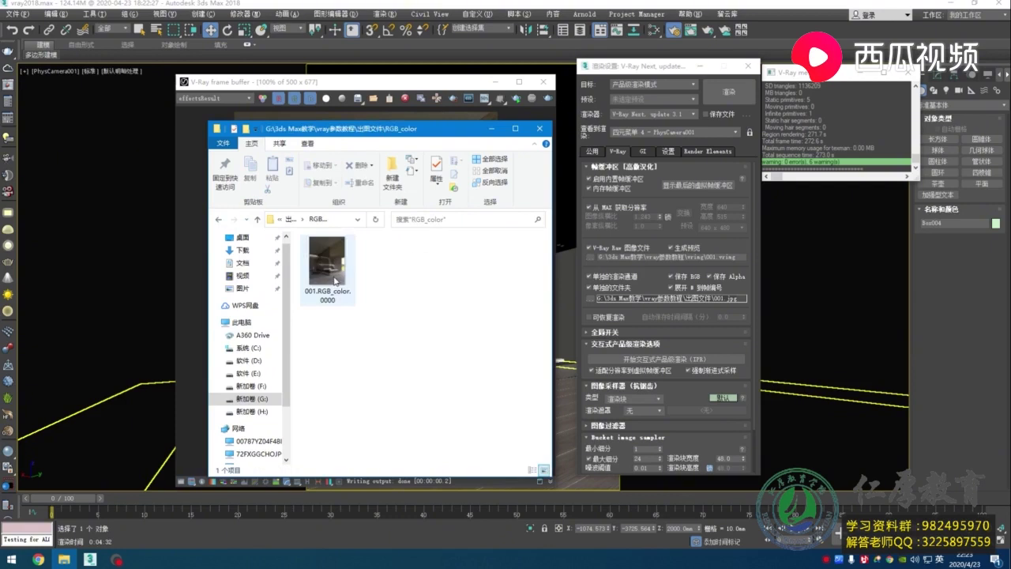
pyautogui.click(221, 220)
pyautogui.doubleClick(332, 288)
pyautogui.click(221, 220)
pyautogui.doubleClick(314, 298)
pyautogui.click(220, 221)
pyautogui.doubleClick(335, 309)
pyautogui.click(220, 221)
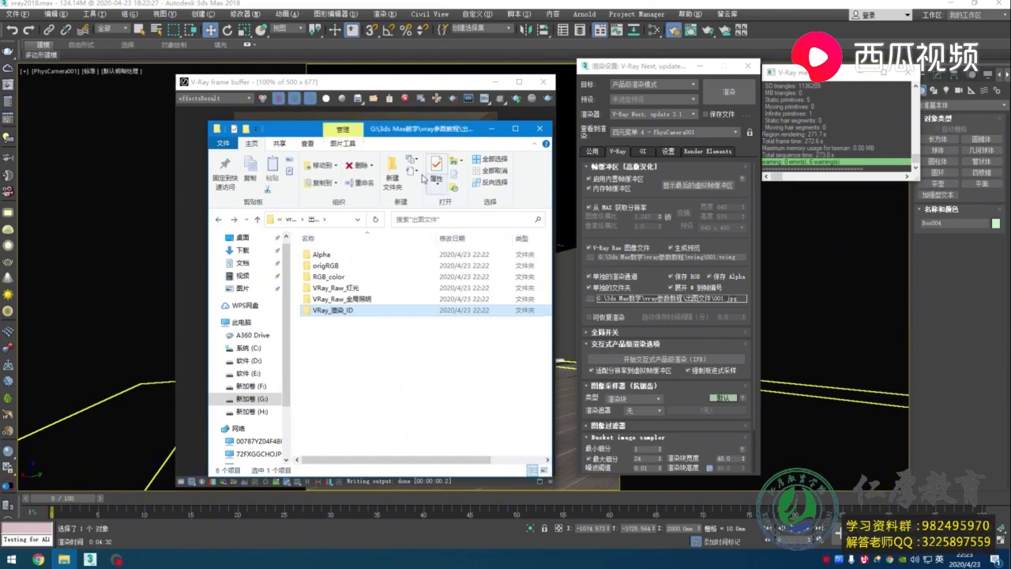
pyautogui.click(498, 128)
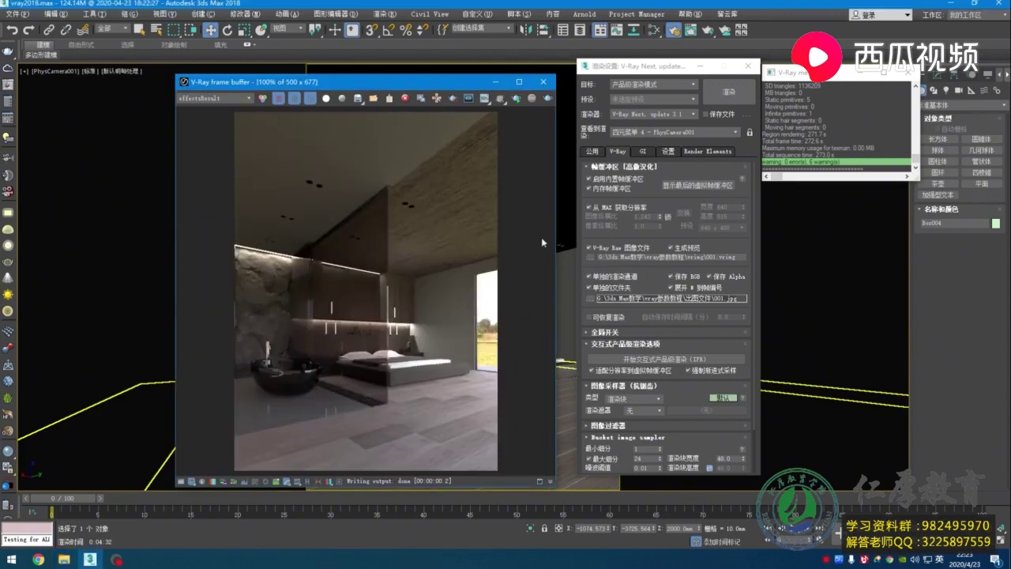
# Step: Render the camera view partway and enable 可恢复渲染 (resumable rendering) in the V-Ray frame buffer settings
pyautogui.click(548, 98)
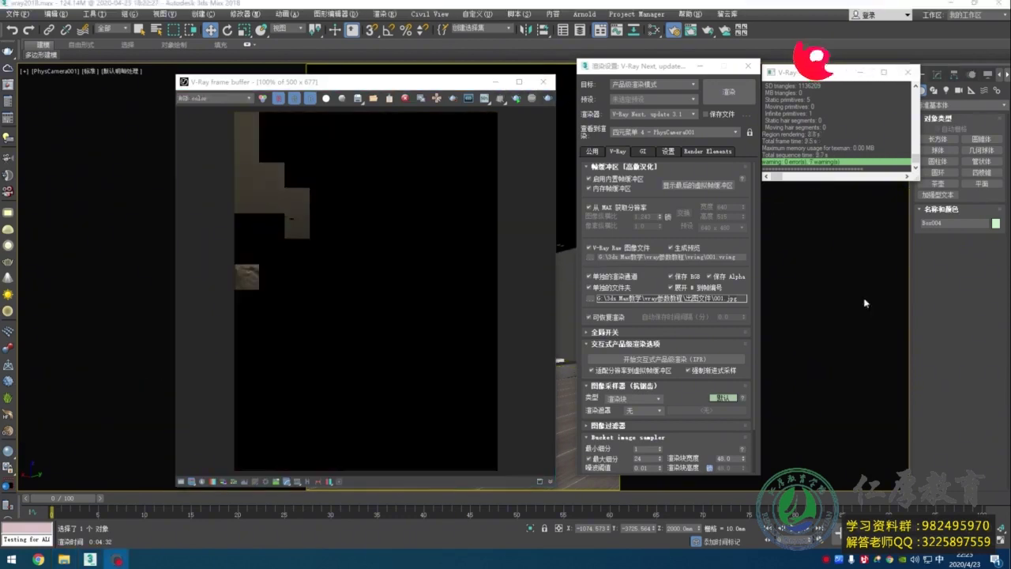
pyautogui.click(602, 317)
pyautogui.click(602, 319)
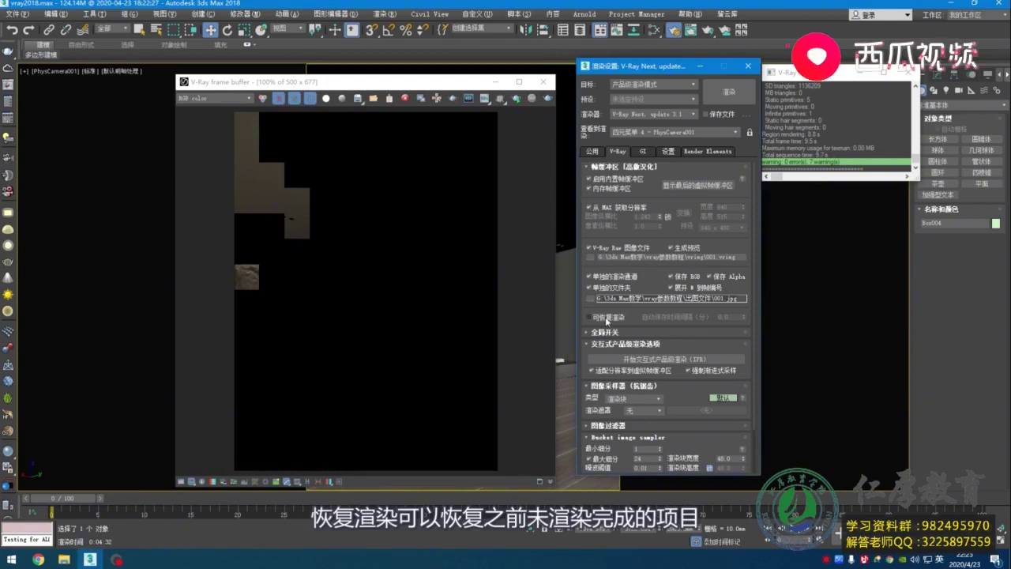
pyautogui.click(594, 318)
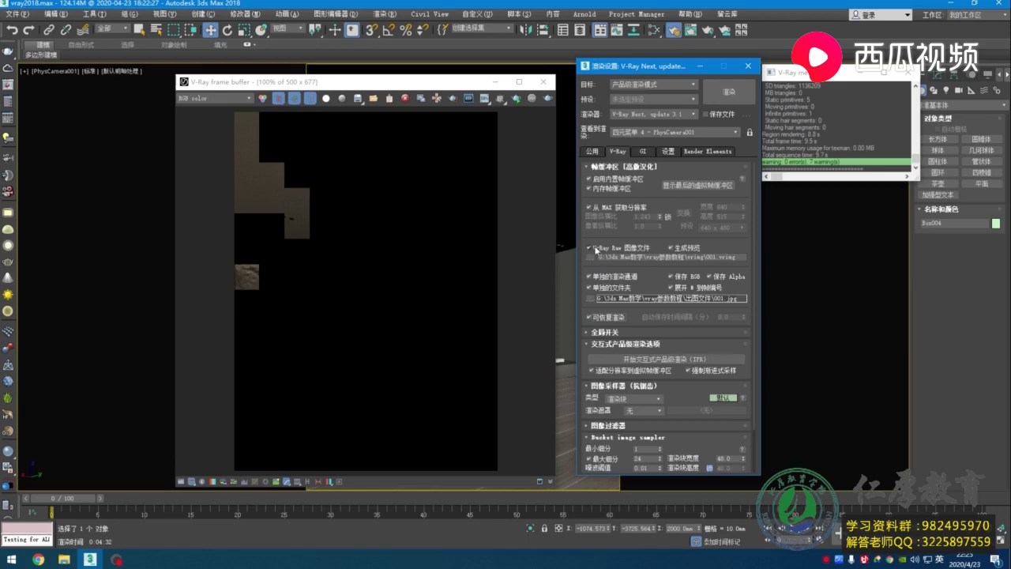
# Step: Turn off 单独的渲染通道 while keeping the V-Ray raw image file enabled, and resume the render, stopping it partway
pyautogui.click(589, 248)
pyautogui.click(592, 248)
pyautogui.click(594, 278)
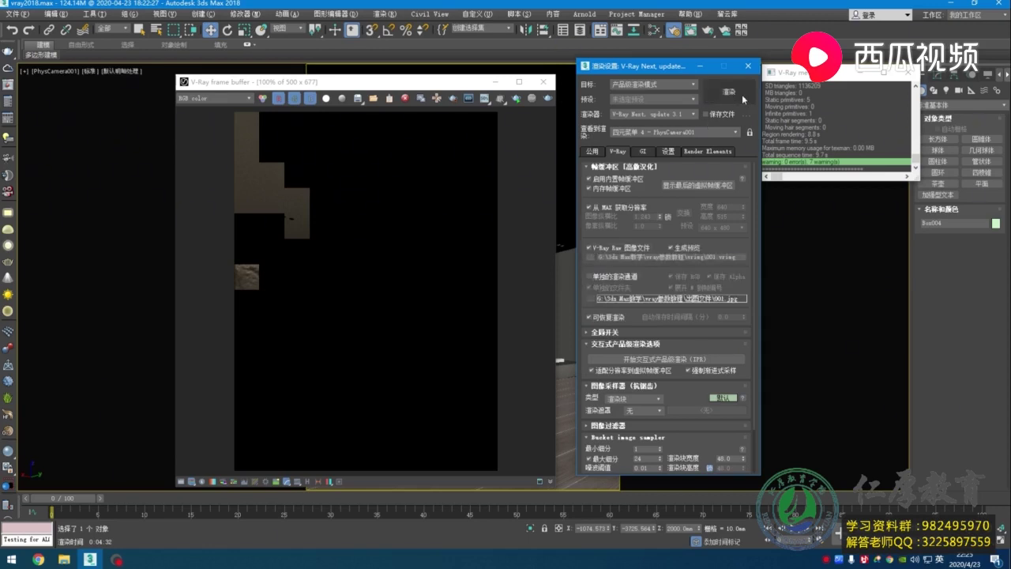
pyautogui.click(743, 99)
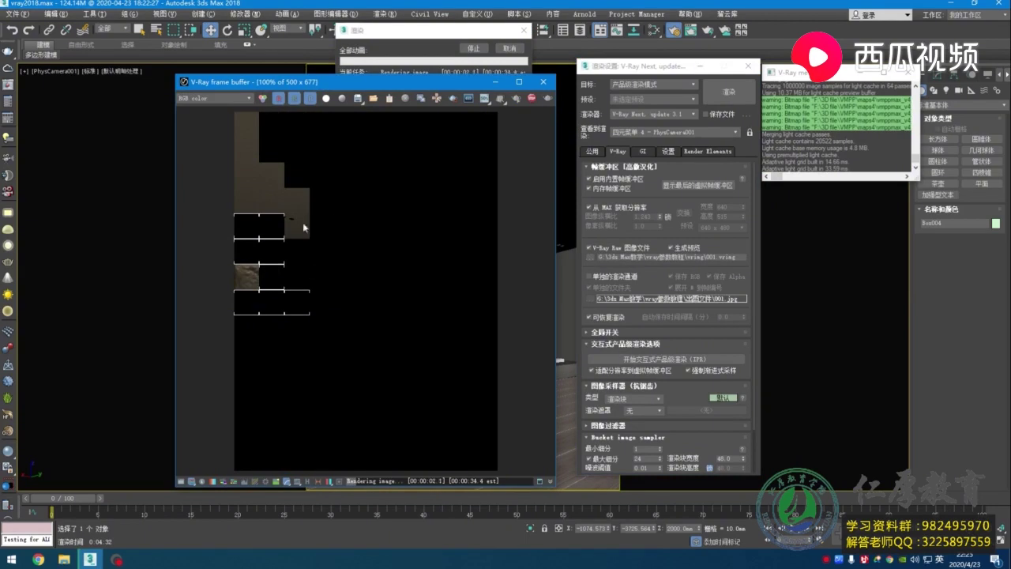
pyautogui.click(532, 98)
# Step: Start saving the light cache from the GI settings and create a folder named 光子文件 inside vray参数教程
pyautogui.click(645, 152)
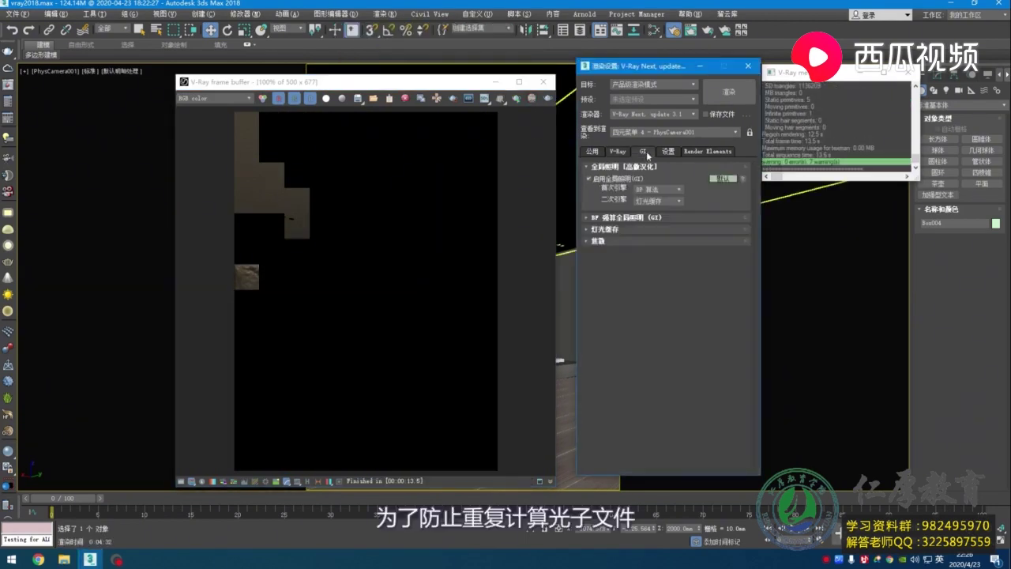
pyautogui.click(635, 229)
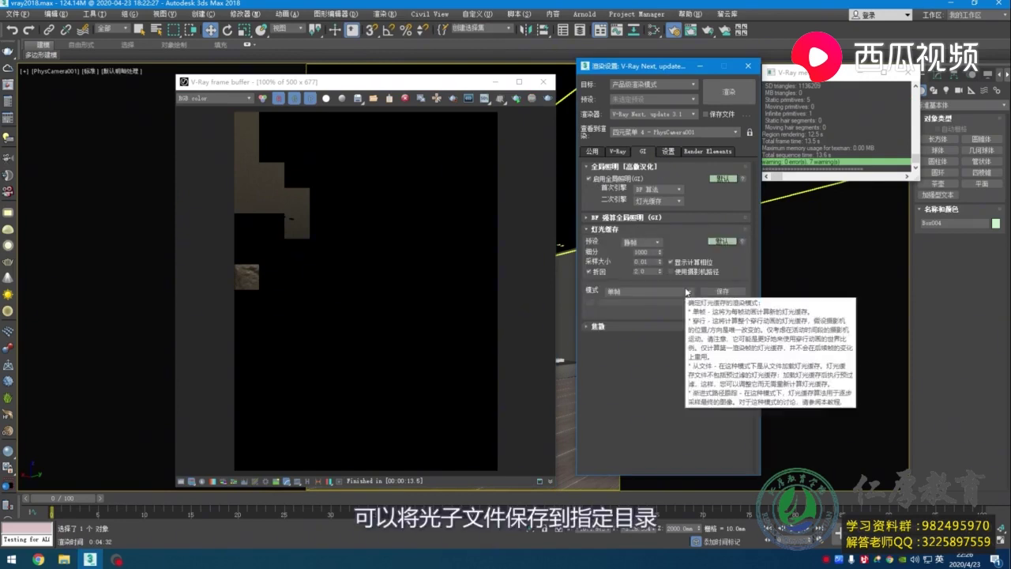
pyautogui.click(711, 291)
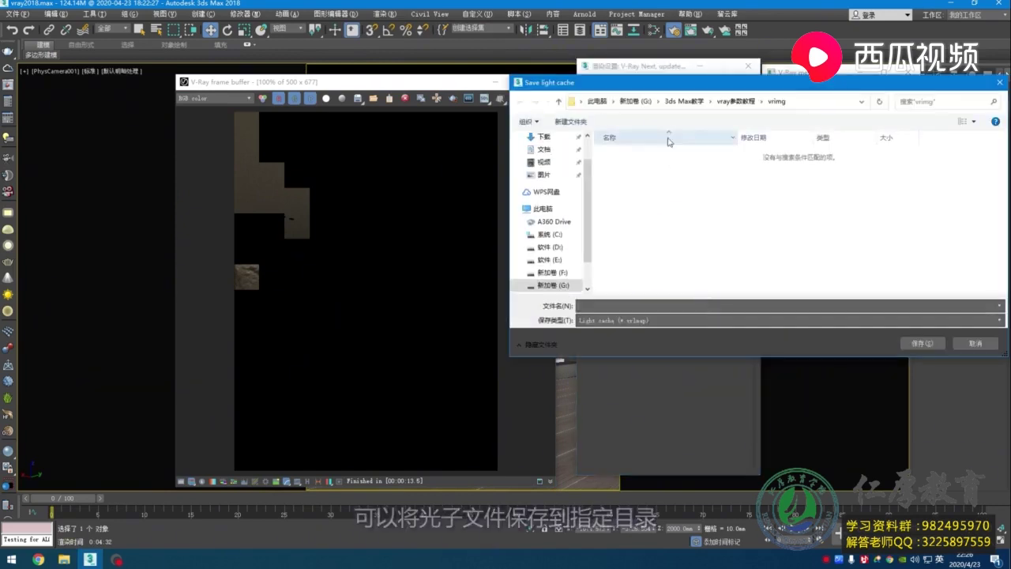
pyautogui.click(734, 101)
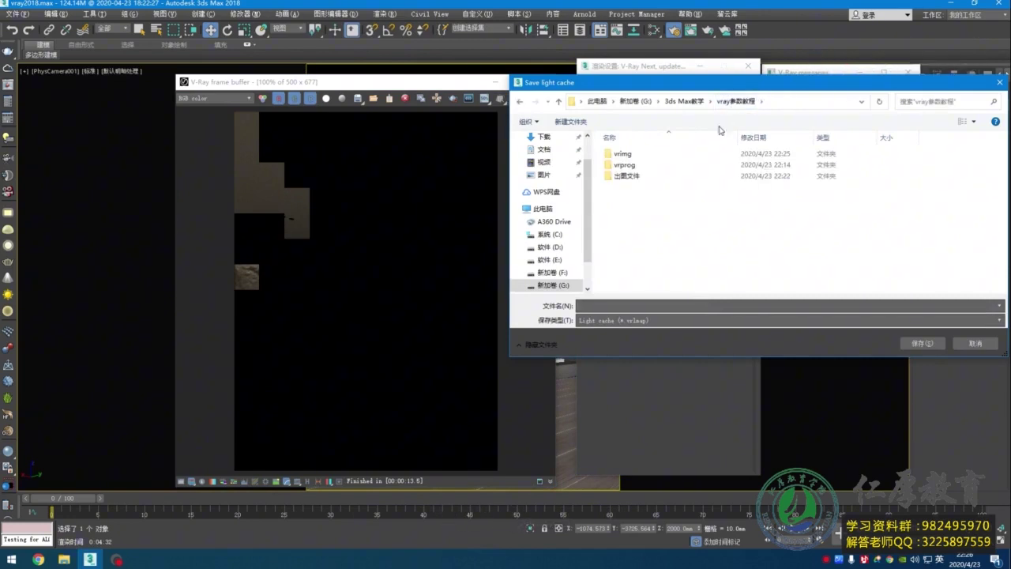
pyautogui.rightClick(695, 209)
pyautogui.moveTo(771, 319)
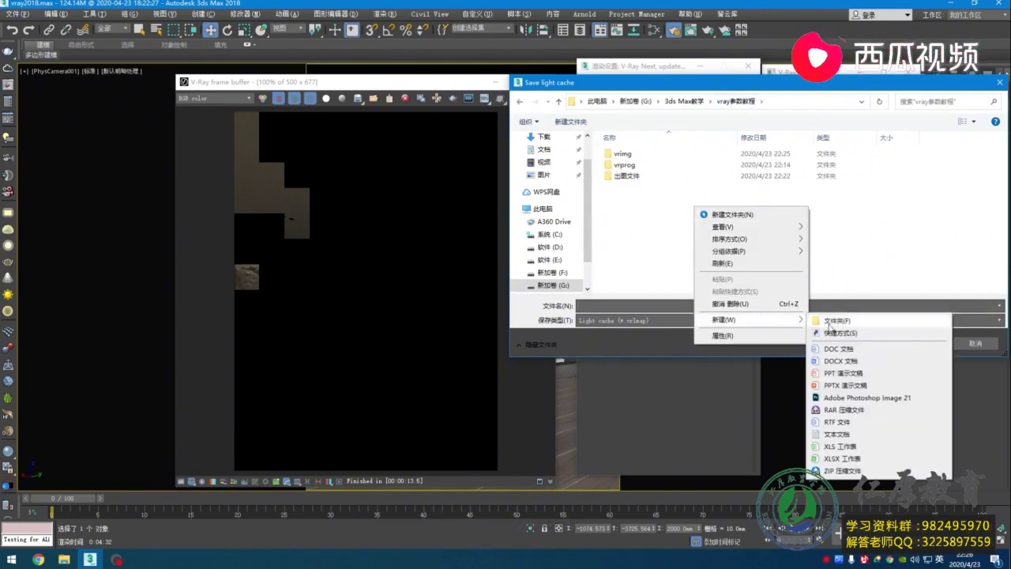
pyautogui.click(833, 321)
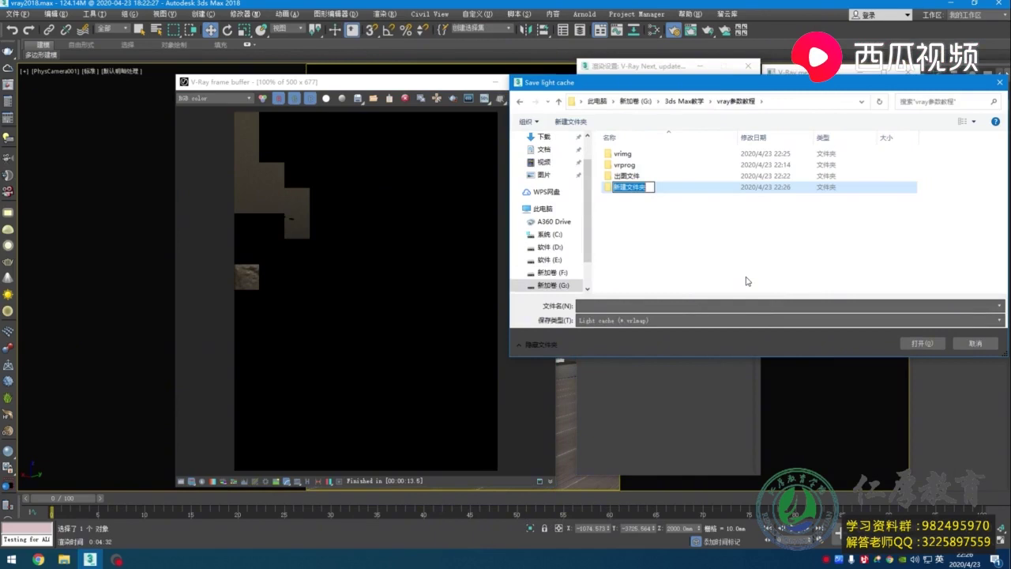
pyautogui.write('g')
pyautogui.press('BackSpace')
pyautogui.press('shift')
pyautogui.write('f')
pyautogui.press('BackSpace')
pyautogui.write('guangziwen')
pyautogui.write('jian')
pyautogui.press('space')
pyautogui.click(781, 207)
# Step: Save the light cache as 000 in the 光子文件 folder
pyautogui.doubleClick(738, 192)
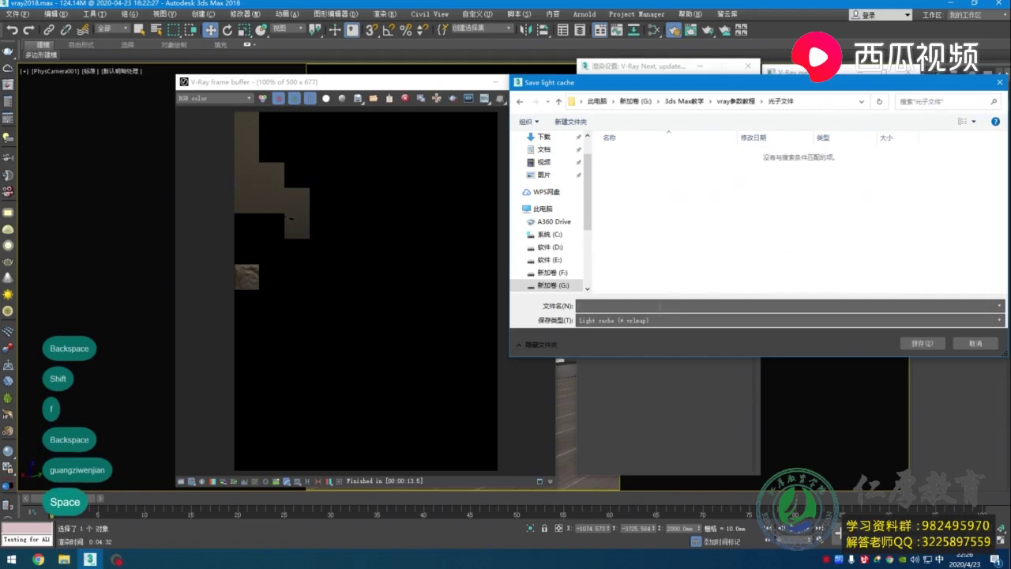
pyautogui.write('000')
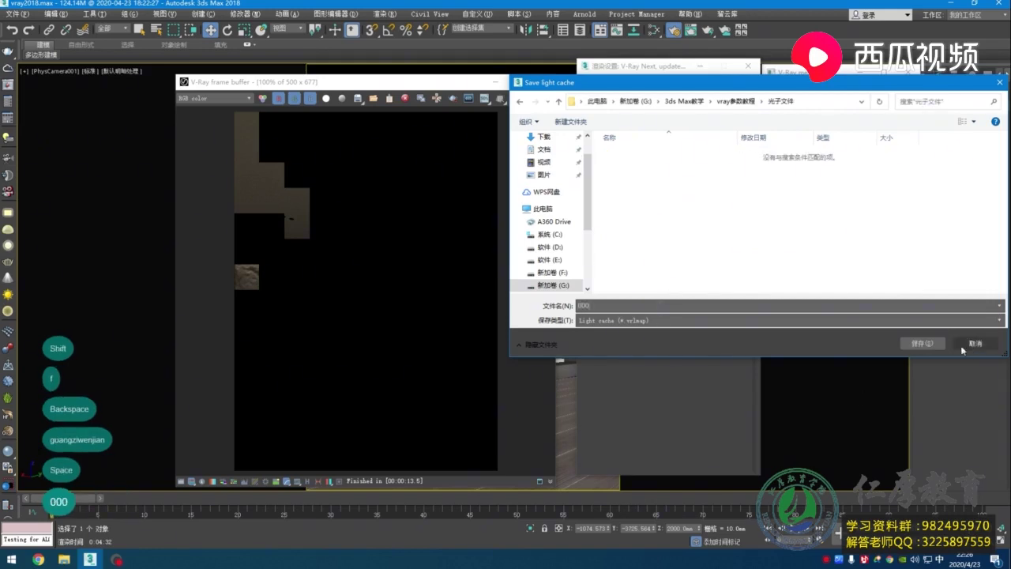
pyautogui.click(917, 344)
# Step: Set the light cache mode to 从文件 (from file) and load 000.vrlmap from the 光子文件 folder
pyautogui.click(661, 291)
pyautogui.click(645, 314)
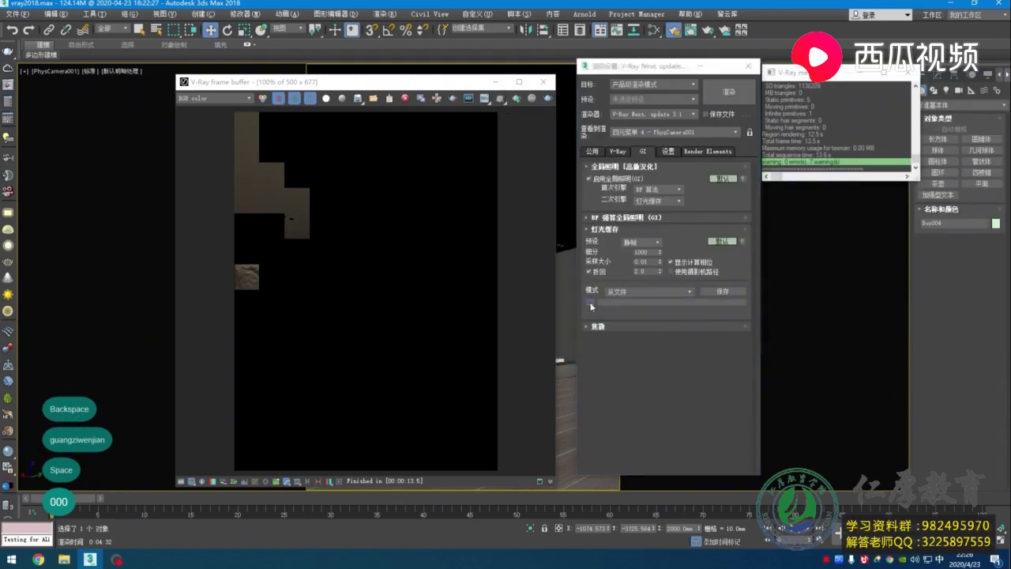
pyautogui.click(636, 153)
pyautogui.doubleClick(653, 155)
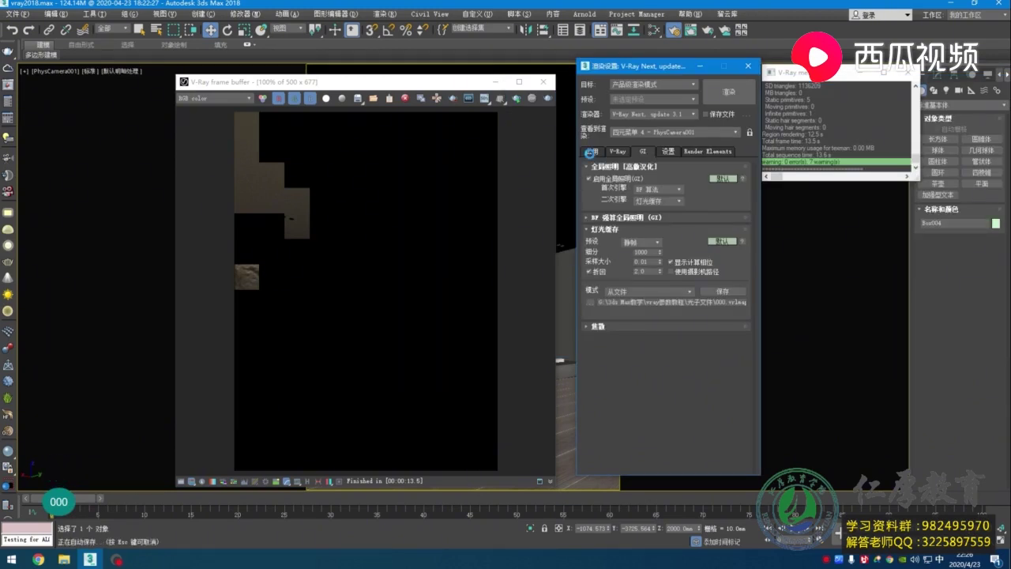
# Step: Return to the V-Ray frame buffer settings and resume the render using the saved light cache, stopping it partway
pyautogui.click(619, 152)
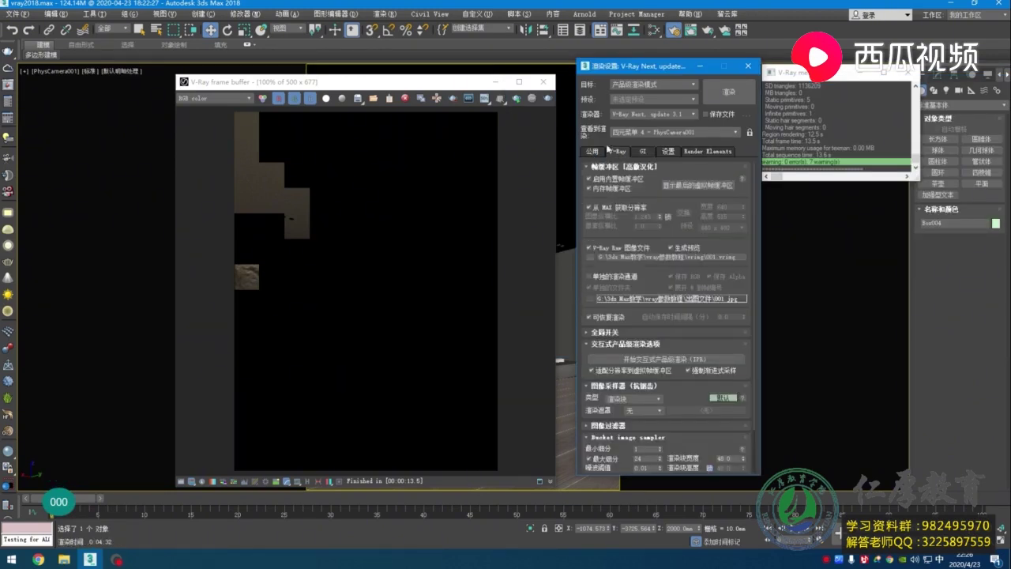
pyautogui.click(726, 102)
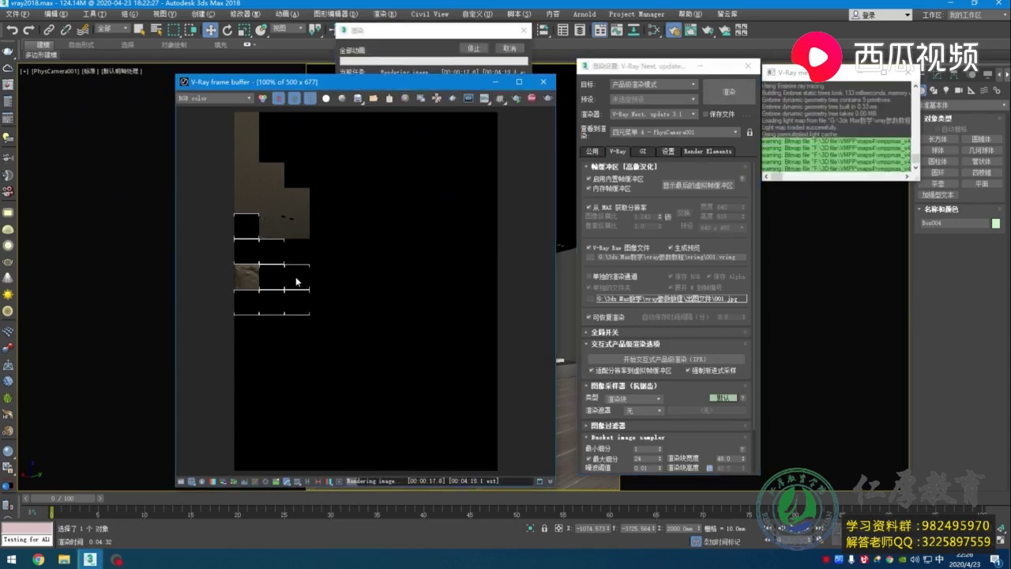
pyautogui.click(473, 48)
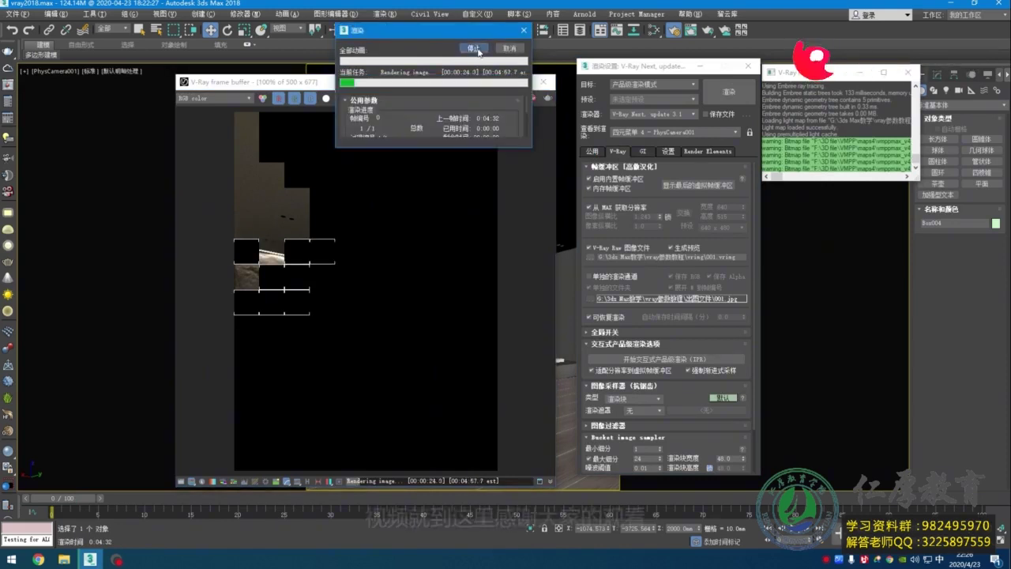